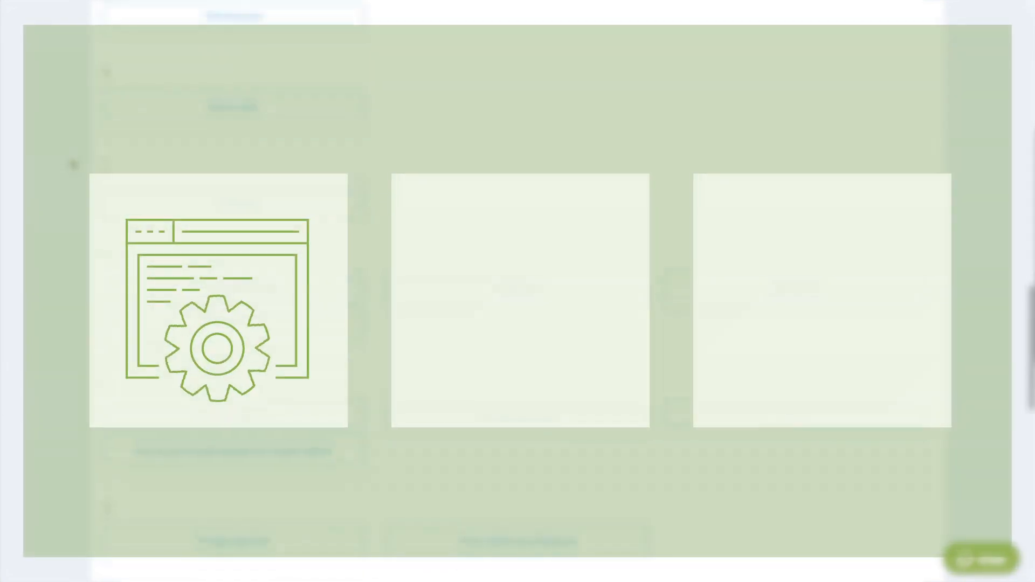
{"action": "scroll", "coordinate": [73, 165], "scroll_direction": "down", "scroll_amount": 7}
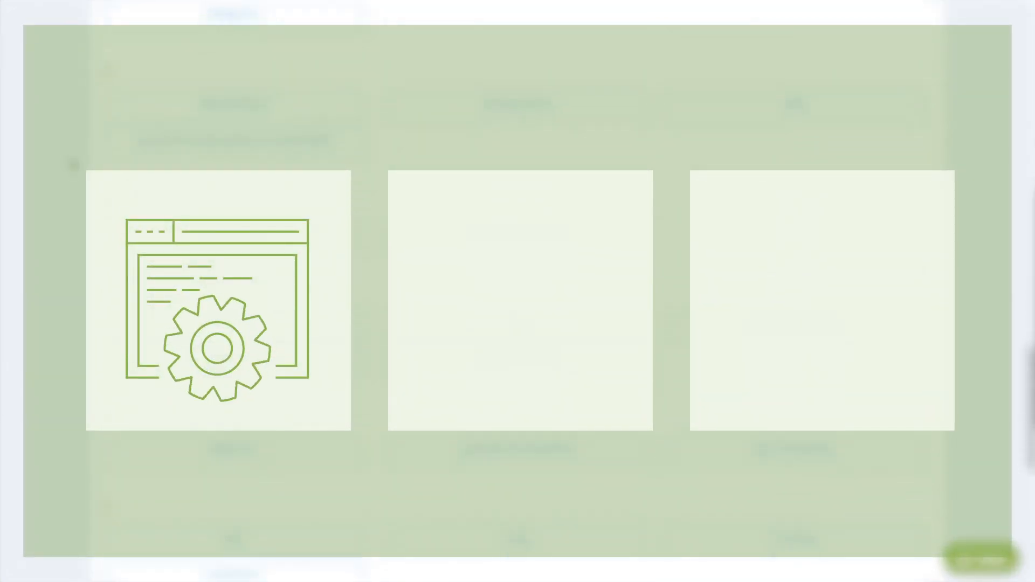
{"action": "scroll", "coordinate": [73, 165], "scroll_direction": "down", "scroll_amount": 7}
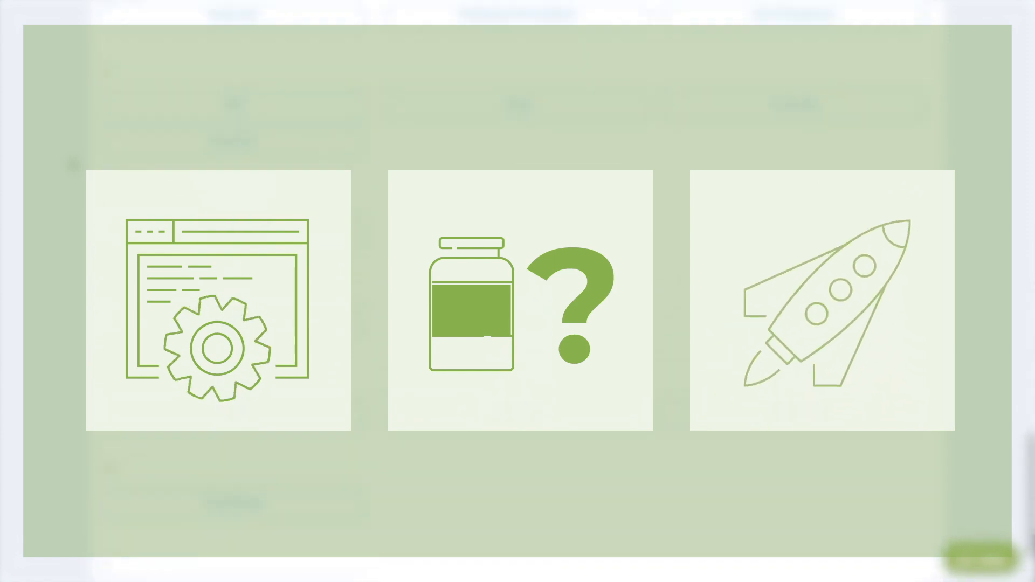
{"action": "scroll", "coordinate": [71, 161], "scroll_direction": "up", "scroll_amount": 14}
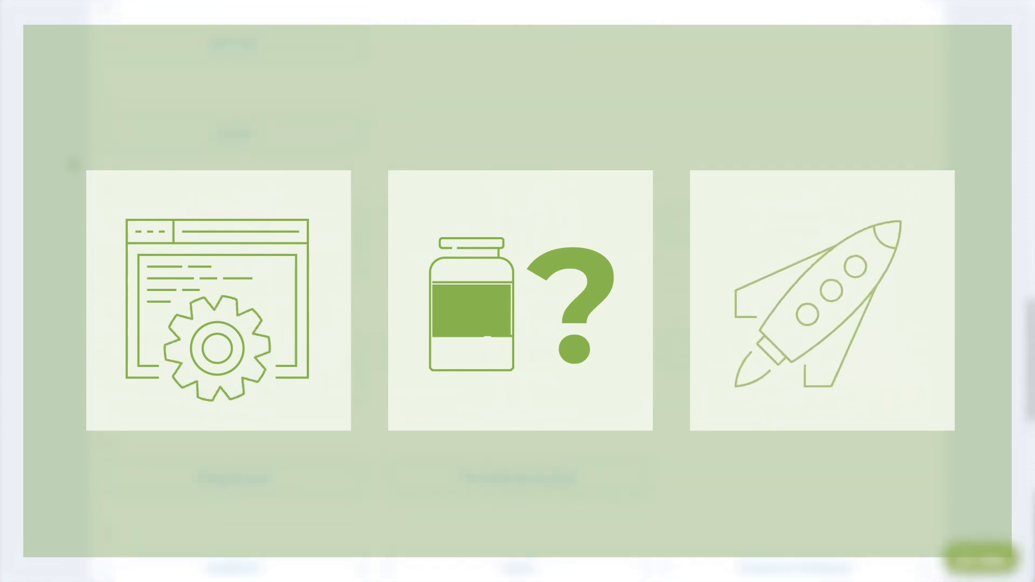
{"action": "scroll", "coordinate": [71, 160], "scroll_direction": "up", "scroll_amount": 13}
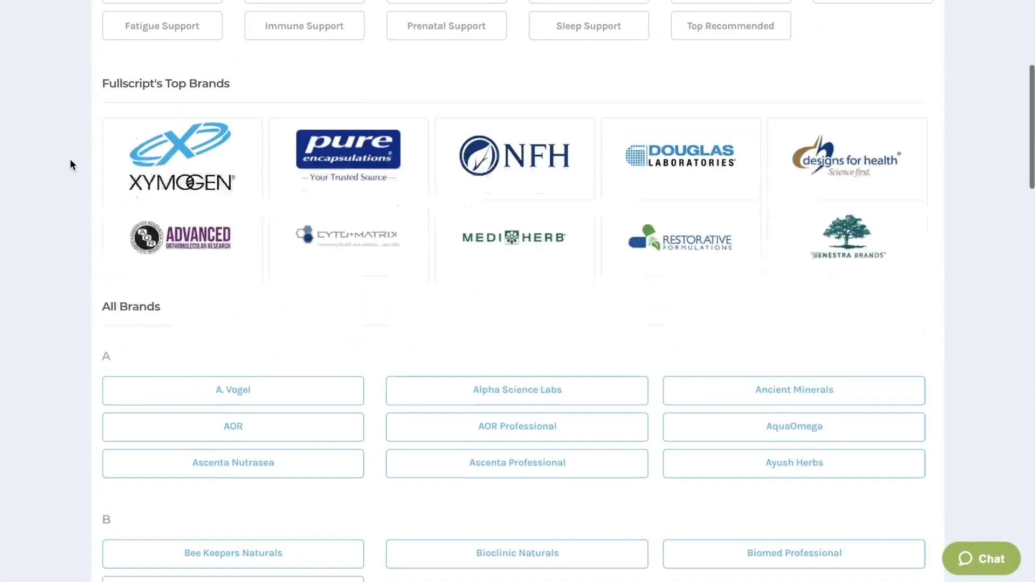
{"action": "scroll", "coordinate": [71, 160], "scroll_direction": "up", "scroll_amount": 5}
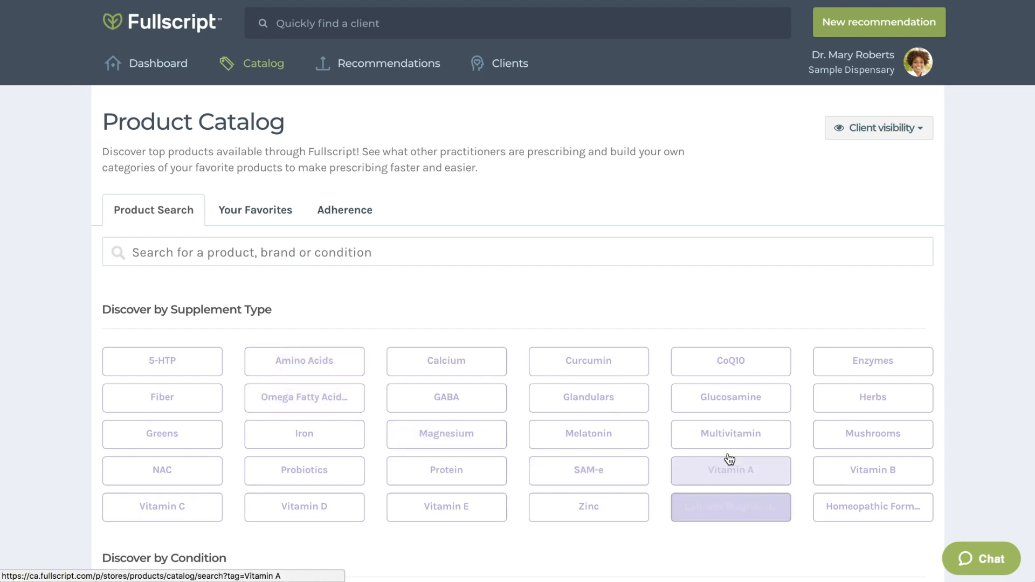
Step: Search the product catalog for the Probiotics supplement type
{"action": "left_click", "coordinate": [390, 257]}
{"action": "type", "text": "Pro"}
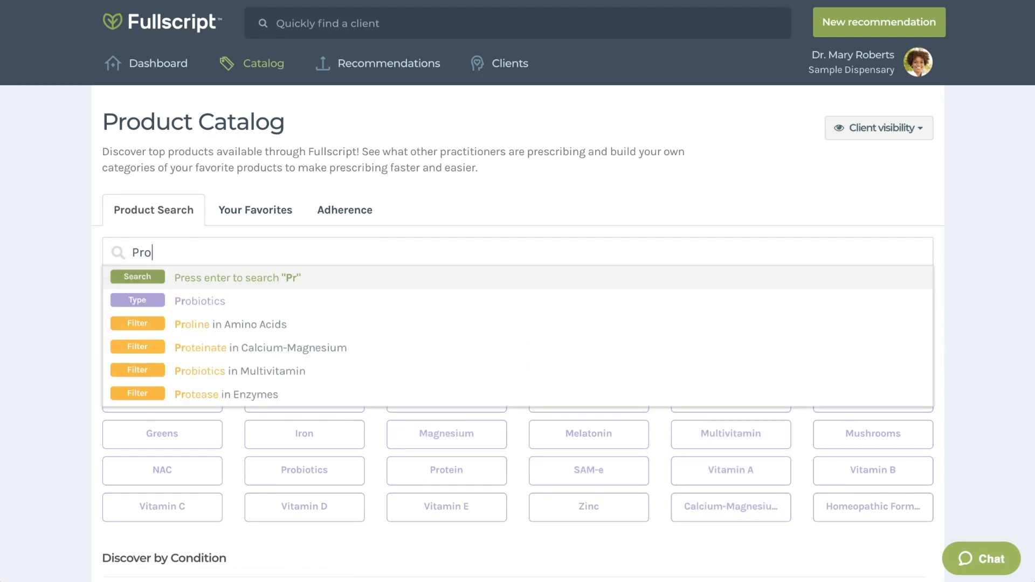
{"action": "type", "text": "biotics"}
{"action": "key", "text": "Down"}
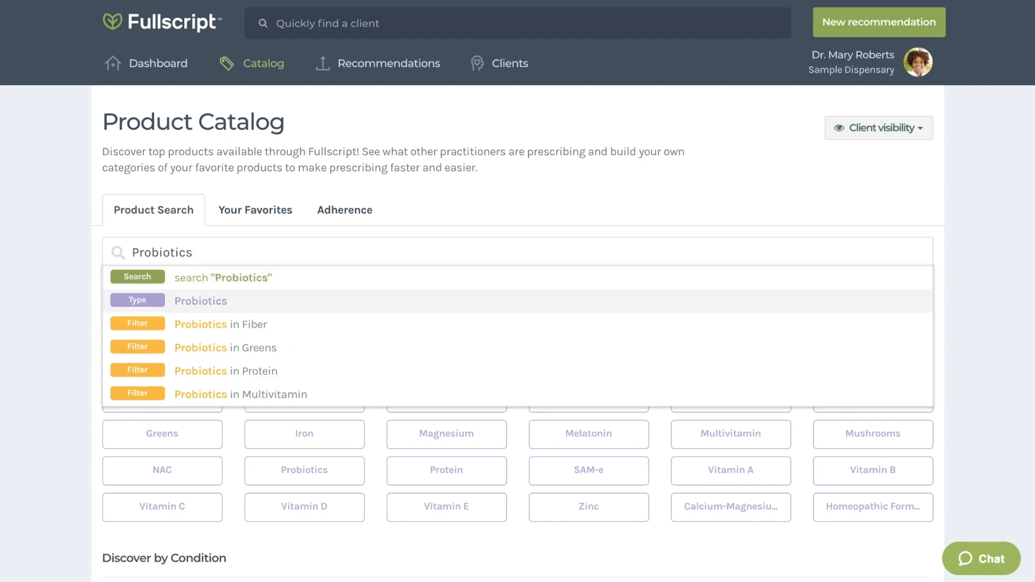
{"action": "left_click", "coordinate": [212, 305]}
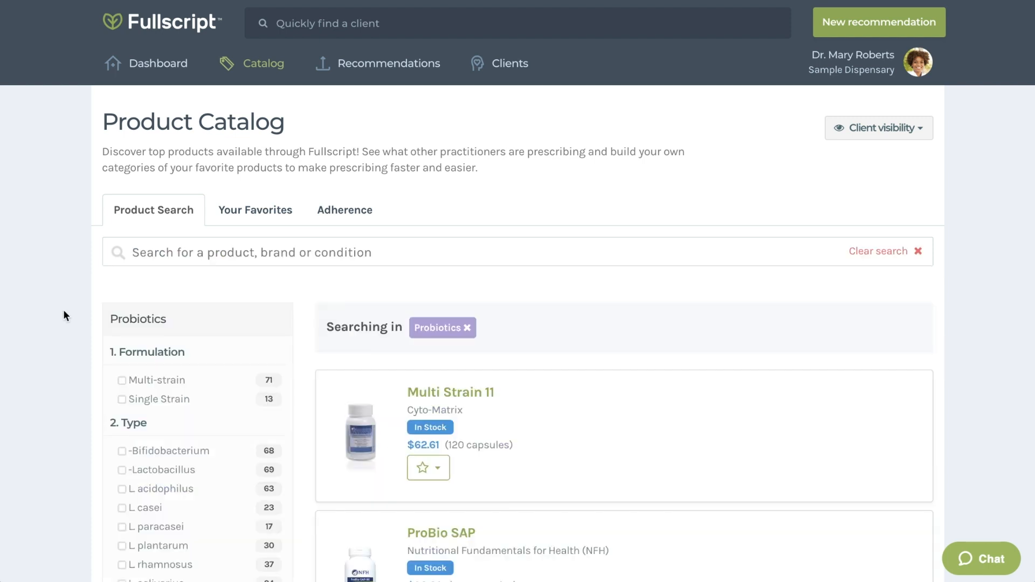
Step: Filter the probiotics results to Dairy Free products
{"action": "scroll", "coordinate": [66, 310], "scroll_direction": "down", "scroll_amount": 4}
{"action": "scroll", "coordinate": [66, 310], "scroll_direction": "down", "scroll_amount": 2}
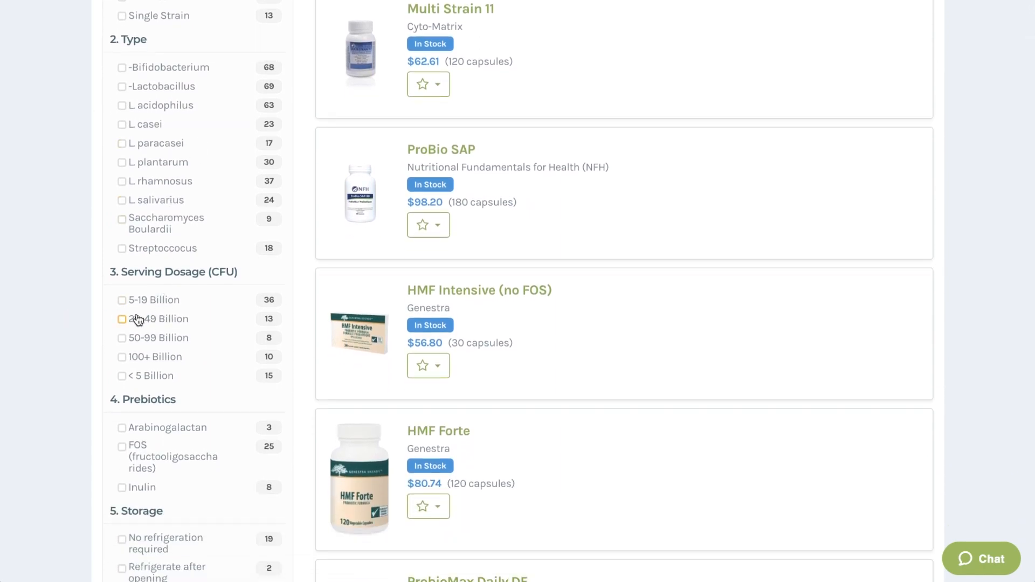
{"action": "scroll", "coordinate": [37, 324], "scroll_direction": "down", "scroll_amount": 3}
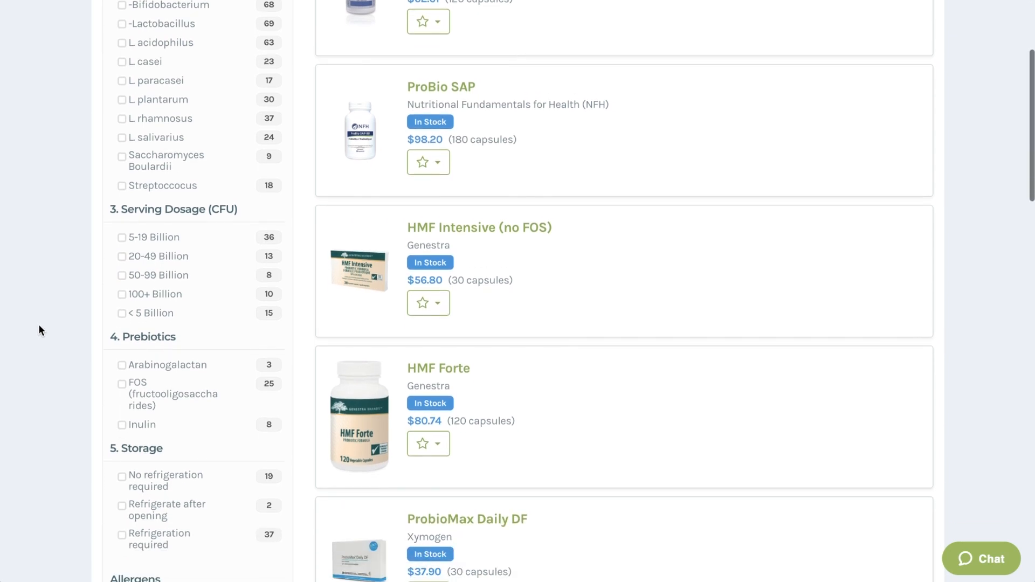
{"action": "scroll", "coordinate": [39, 329], "scroll_direction": "down", "scroll_amount": 4}
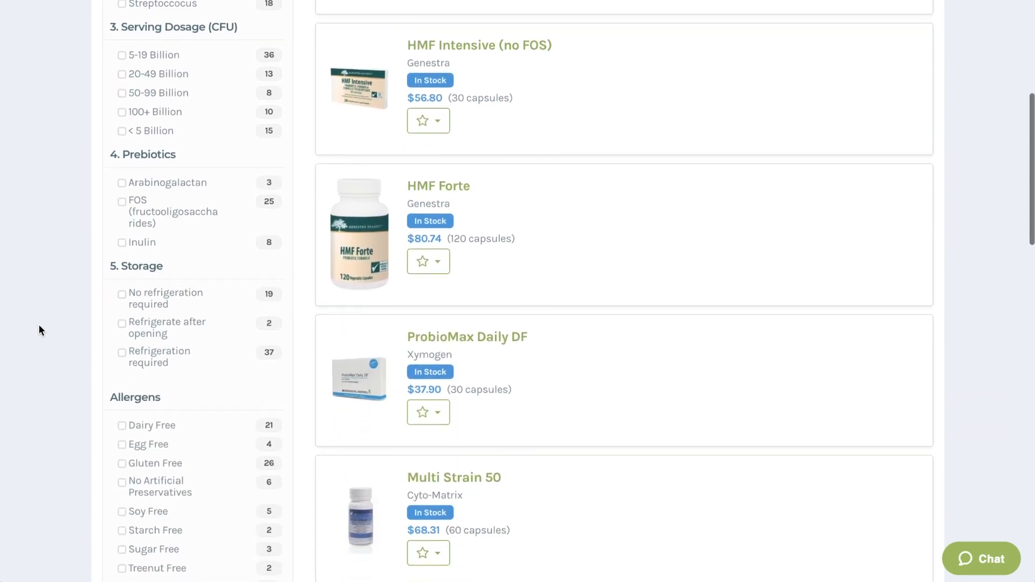
{"action": "scroll", "coordinate": [39, 330], "scroll_direction": "down", "scroll_amount": 2}
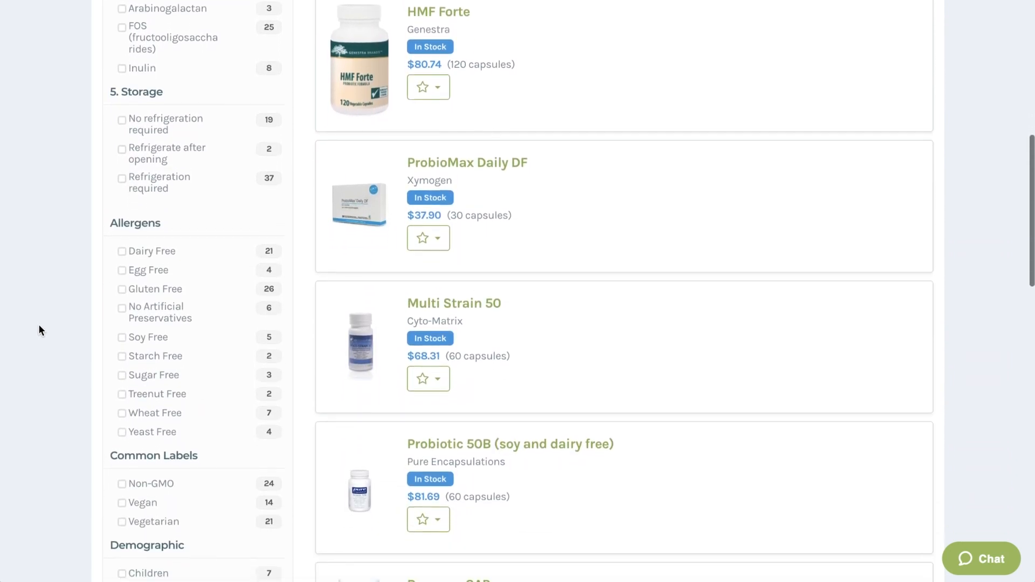
{"action": "scroll", "coordinate": [150, 254], "scroll_direction": "down", "scroll_amount": 1}
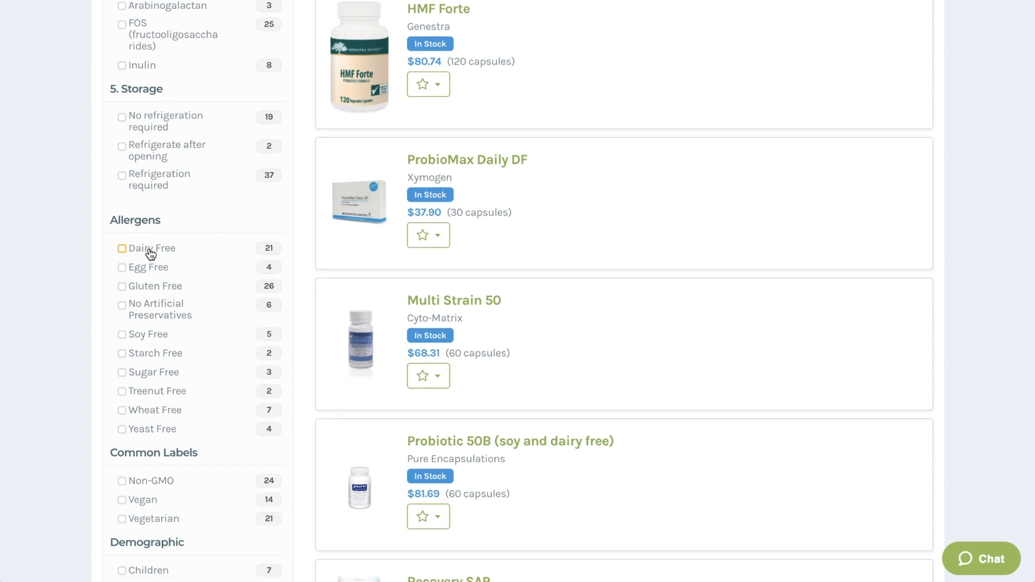
{"action": "left_click", "coordinate": [150, 254]}
{"action": "mouse_move", "coordinate": [453, 200]}
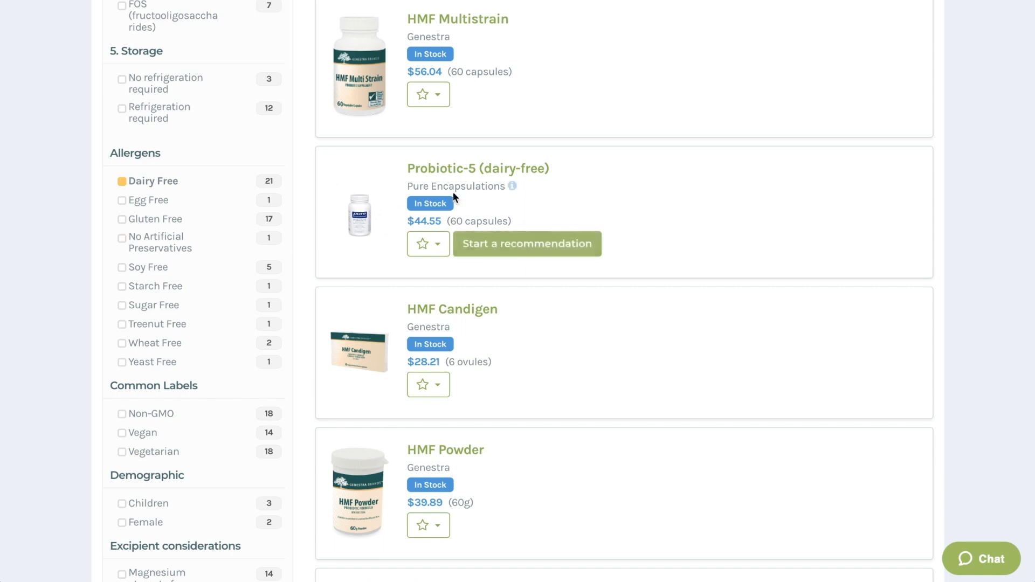
Step: Open the HMF Forte product page and review its product description
{"action": "scroll", "coordinate": [467, 196], "scroll_direction": "up", "scroll_amount": 5}
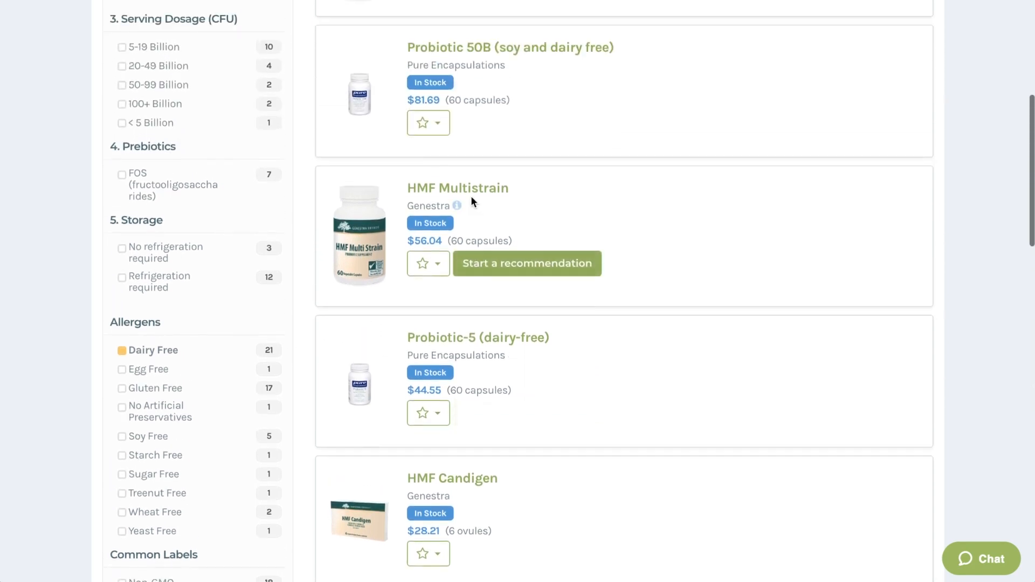
{"action": "scroll", "coordinate": [472, 203], "scroll_direction": "up", "scroll_amount": 4}
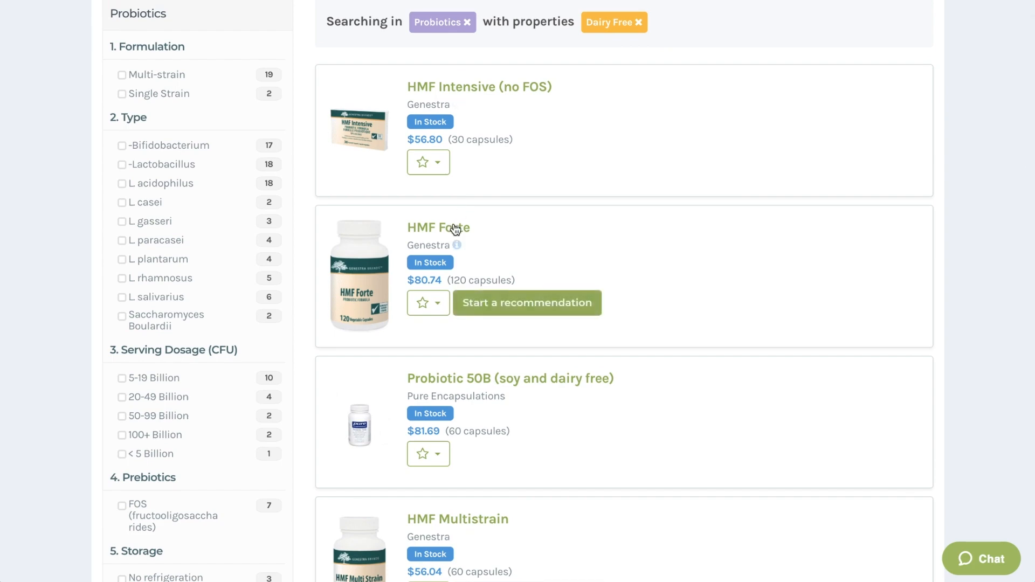
{"action": "left_click", "coordinate": [456, 228]}
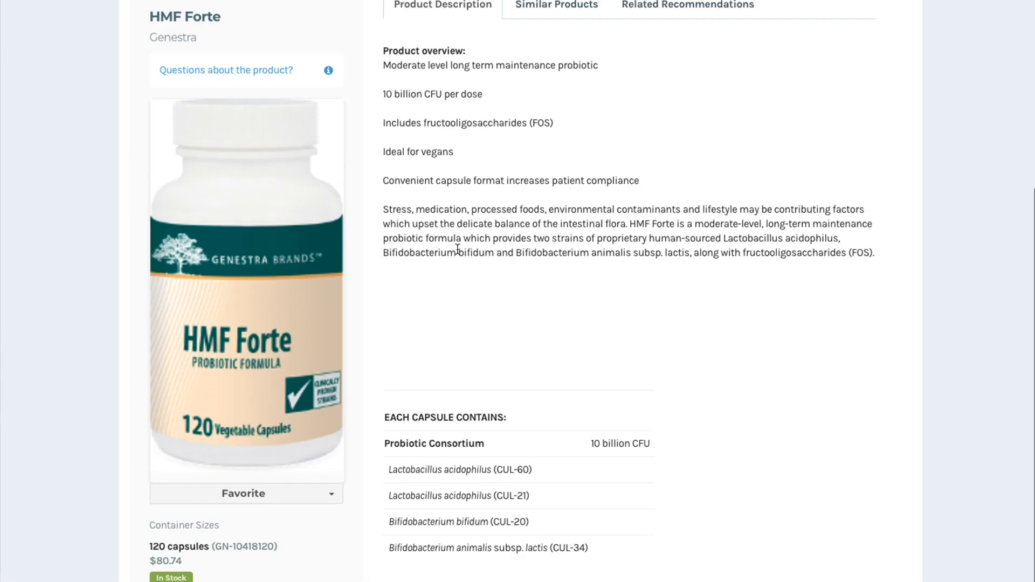
{"action": "scroll", "coordinate": [458, 250], "scroll_direction": "up", "scroll_amount": 2}
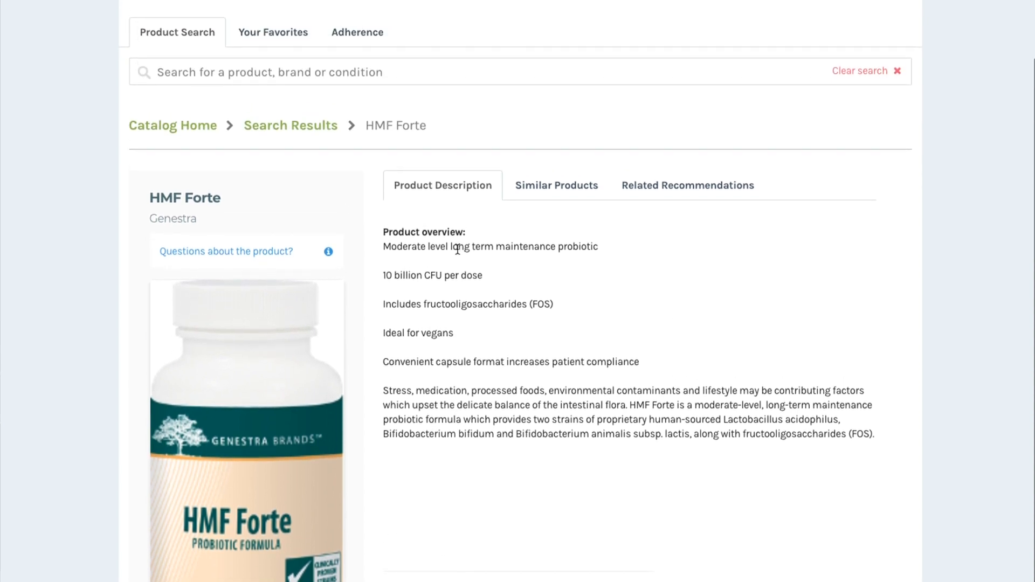
{"action": "scroll", "coordinate": [457, 249], "scroll_direction": "down", "scroll_amount": 2}
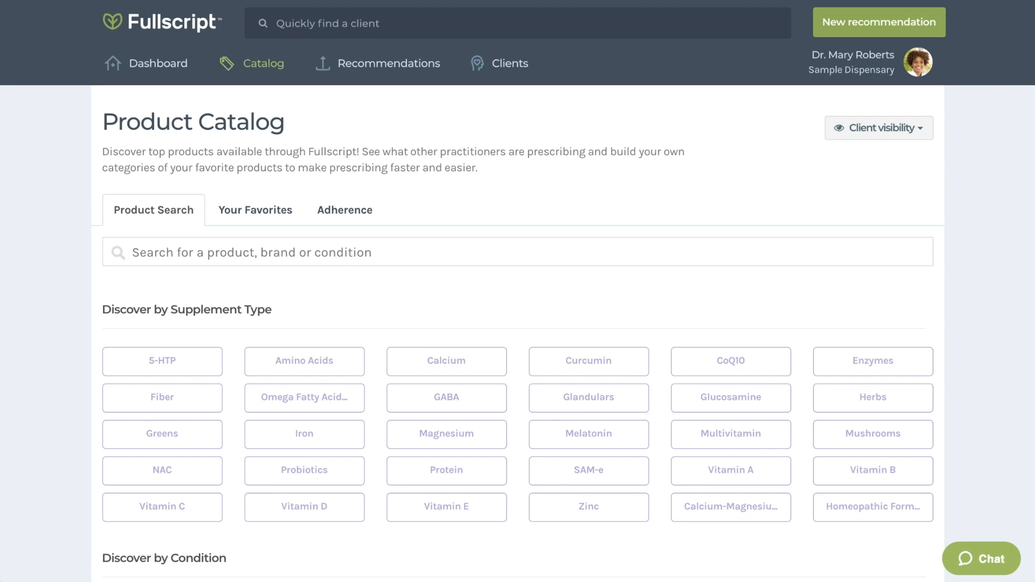
Step: Add the suggested Allergy Relief category to your favorites
{"action": "left_click", "coordinate": [270, 213]}
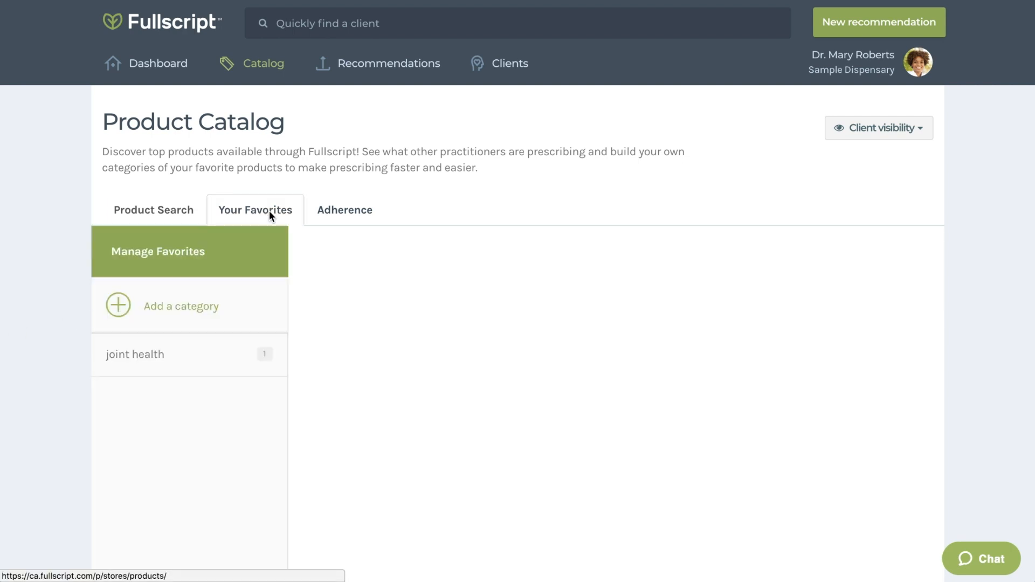
{"action": "left_click", "coordinate": [226, 328]}
{"action": "scroll", "coordinate": [237, 329], "scroll_direction": "down", "scroll_amount": 4}
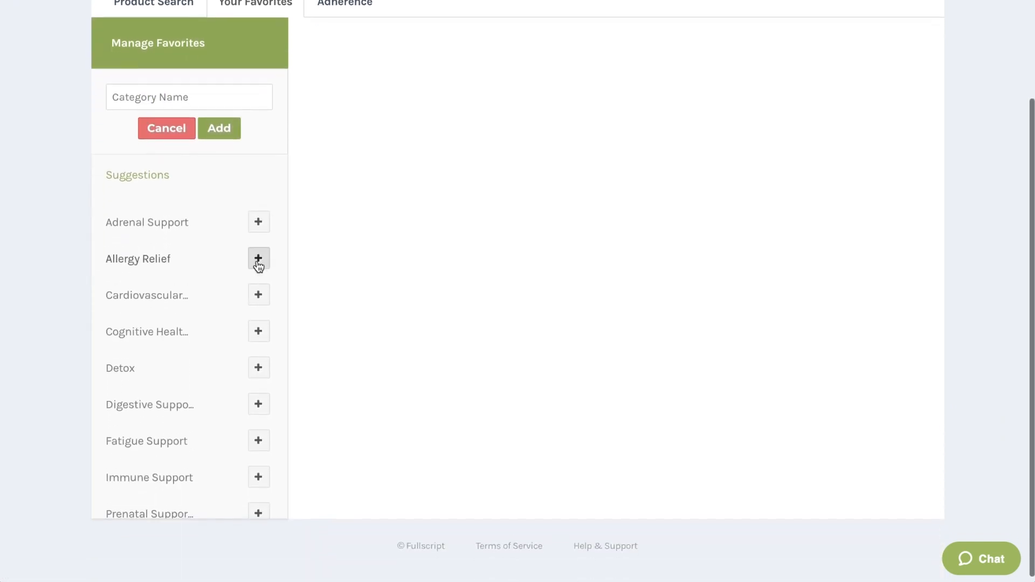
{"action": "left_click", "coordinate": [259, 260]}
{"action": "left_click", "coordinate": [566, 147]}
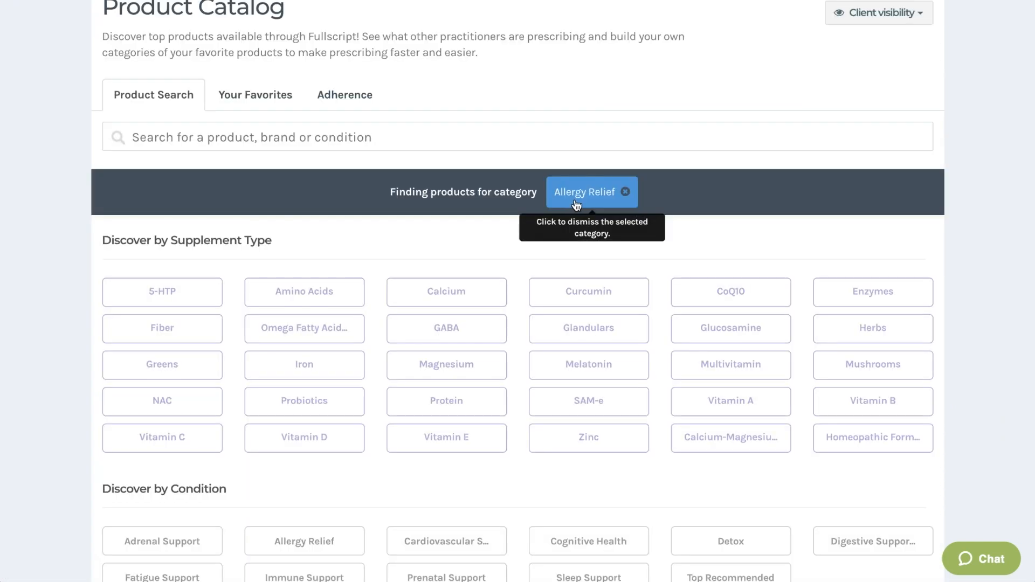
Step: Open the Allergy Relief condition products and add AllerQue to the Allergy Relief favorites category
{"action": "scroll", "coordinate": [367, 240], "scroll_direction": "down", "scroll_amount": 5}
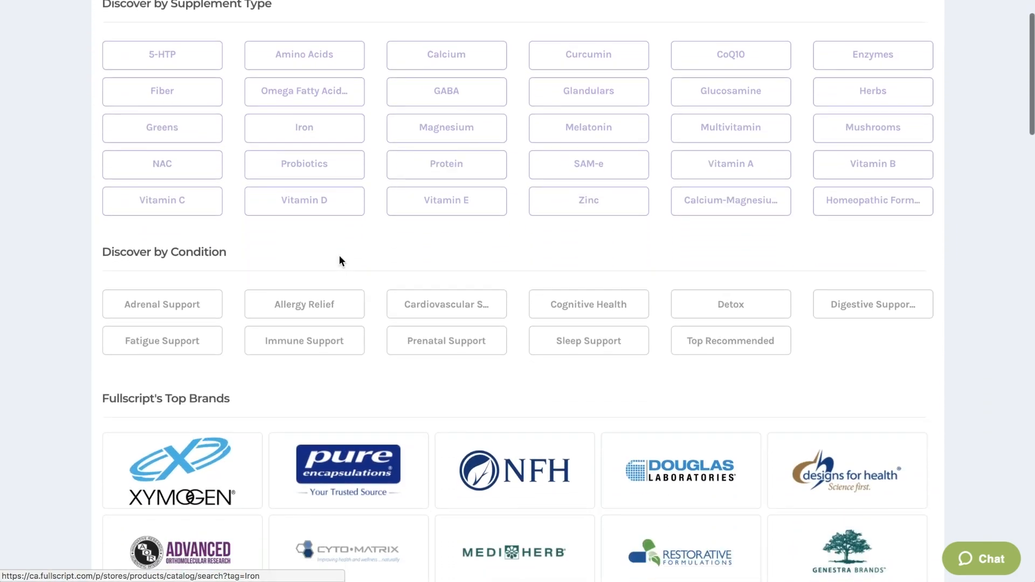
{"action": "left_click", "coordinate": [338, 304]}
{"action": "scroll", "coordinate": [380, 308], "scroll_direction": "down", "scroll_amount": 3}
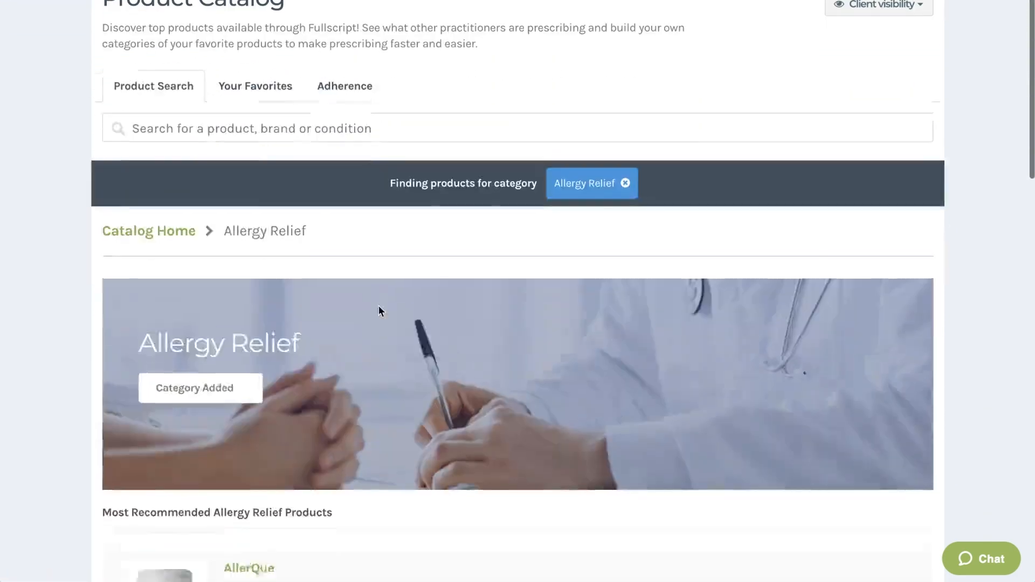
{"action": "scroll", "coordinate": [380, 309], "scroll_direction": "down", "scroll_amount": 8}
{"action": "left_click", "coordinate": [269, 281]}
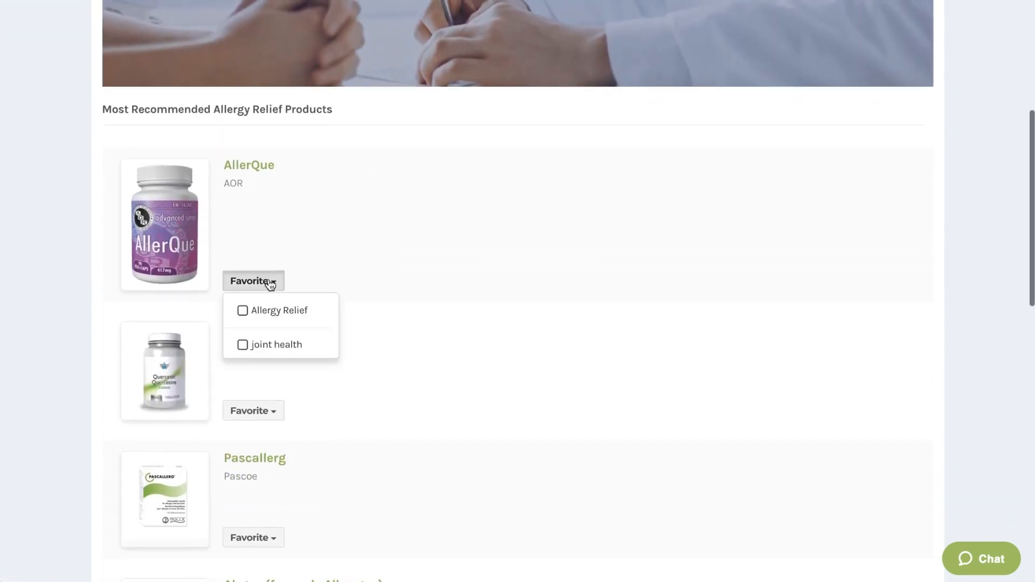
{"action": "left_click", "coordinate": [275, 311]}
{"action": "left_click", "coordinate": [363, 342]}
Step: Add Al-gen (formerly Aller-gen) to the Allergy Relief favorites category
{"action": "scroll", "coordinate": [363, 342], "scroll_direction": "down", "scroll_amount": 2}
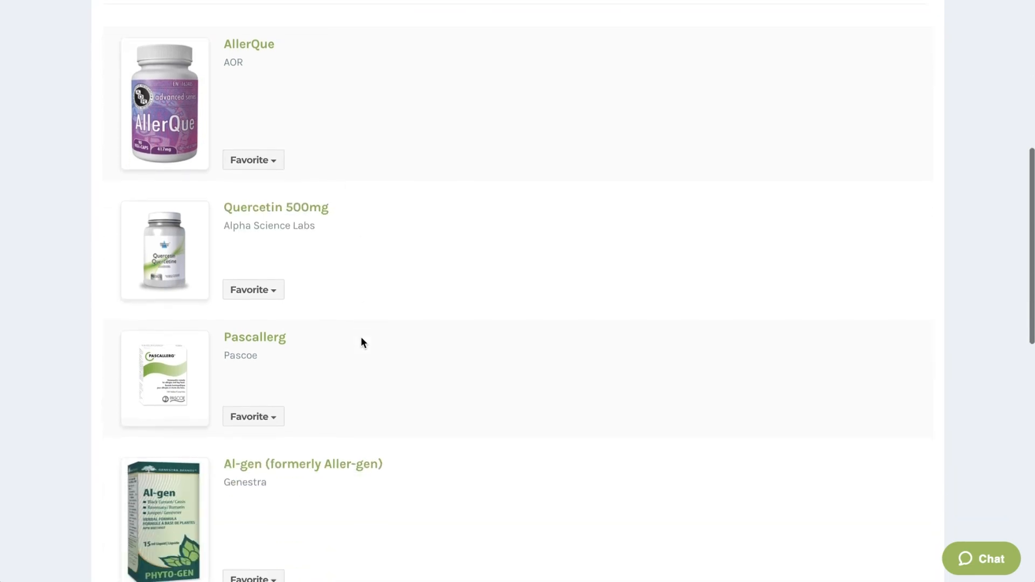
{"action": "scroll", "coordinate": [361, 340], "scroll_direction": "down", "scroll_amount": 5}
{"action": "left_click", "coordinate": [259, 303]}
{"action": "left_click", "coordinate": [264, 333]}
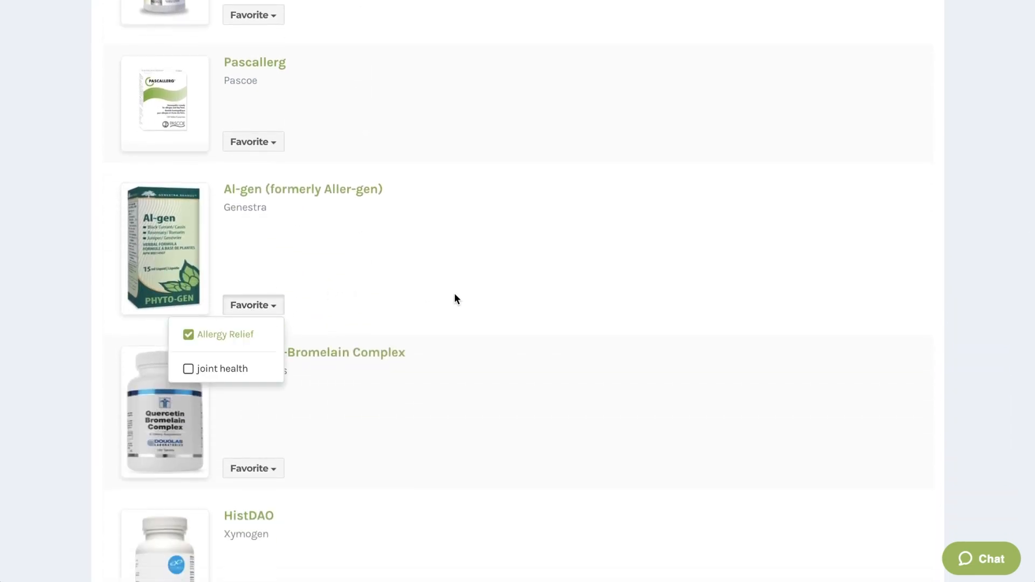
{"action": "left_click", "coordinate": [454, 299]}
Step: Review the products saved in the Allergy Relief favorites category
{"action": "scroll", "coordinate": [451, 280], "scroll_direction": "up", "scroll_amount": 15}
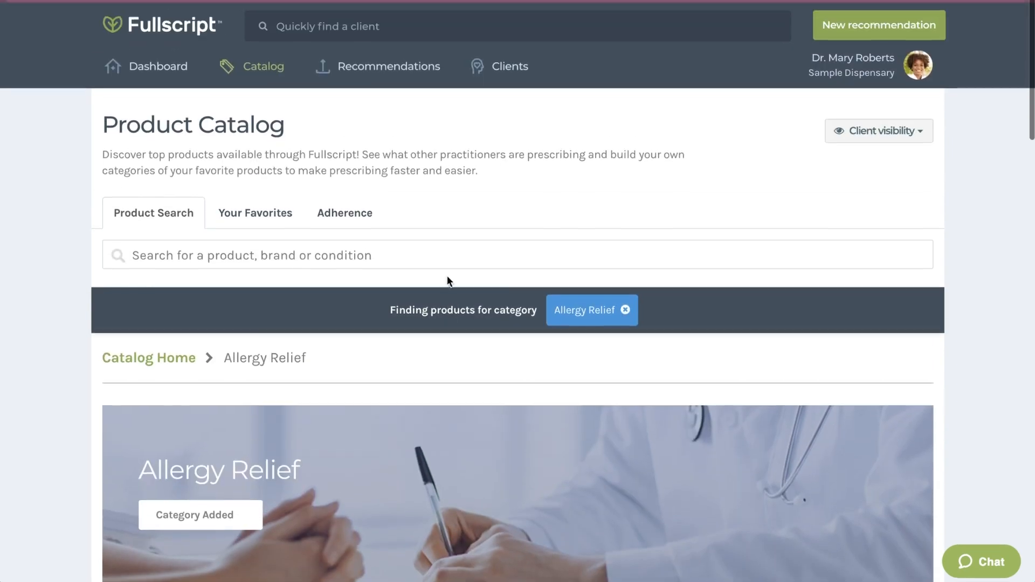
{"action": "left_click", "coordinate": [240, 210]}
{"action": "scroll", "coordinate": [316, 270], "scroll_direction": "down", "scroll_amount": 2}
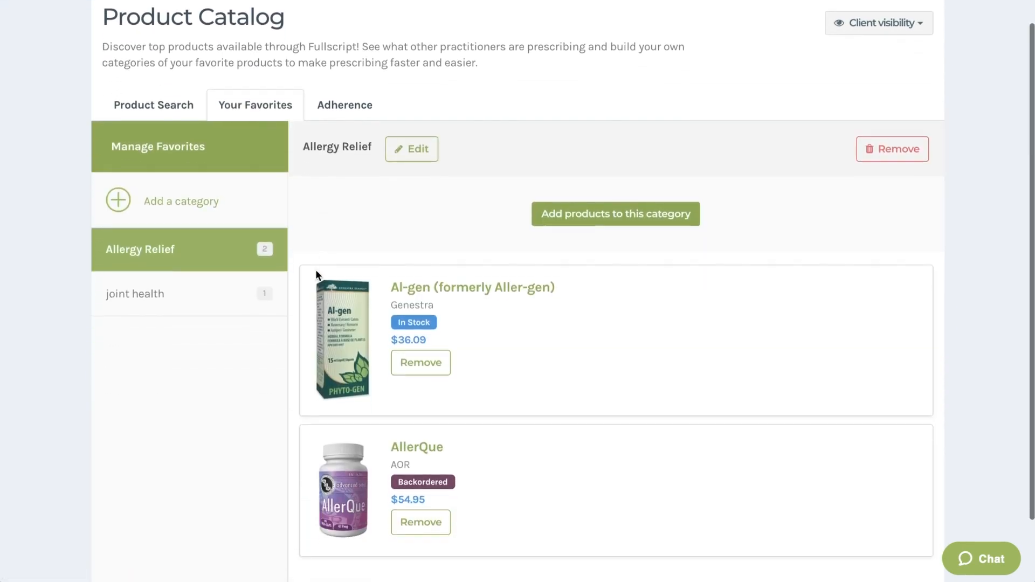
{"action": "scroll", "coordinate": [316, 269], "scroll_direction": "down", "scroll_amount": 2}
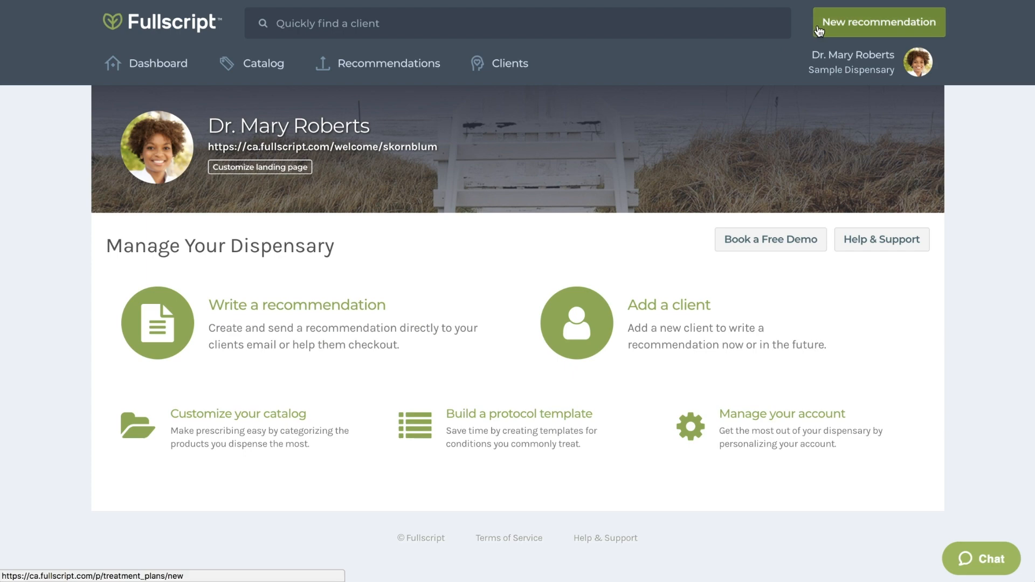
Step: Start a new recommendation and search for the client by their full name
{"action": "left_click", "coordinate": [819, 31]}
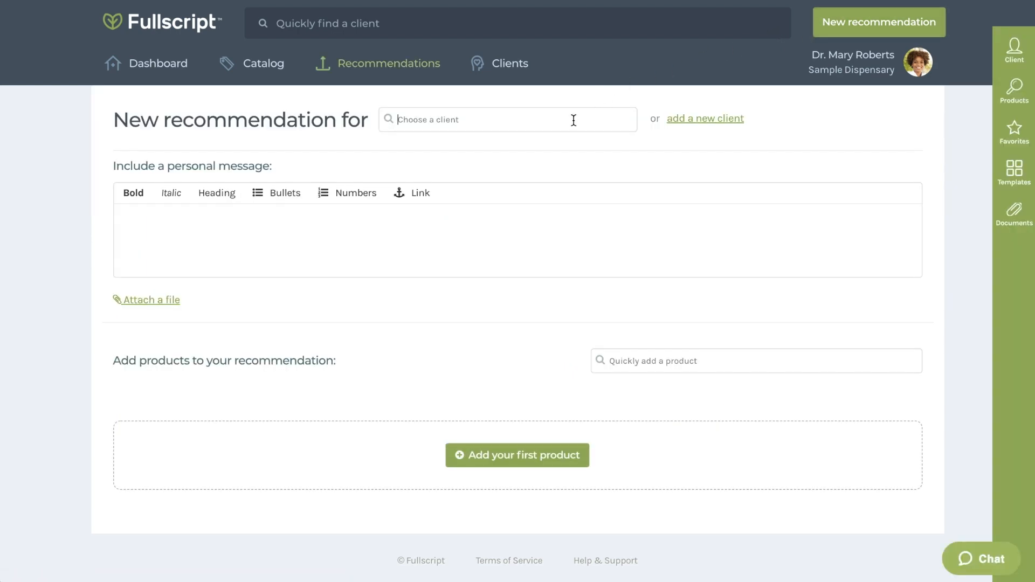
{"action": "left_click", "coordinate": [574, 120]}
{"action": "type", "text": "Emmett Brown"}
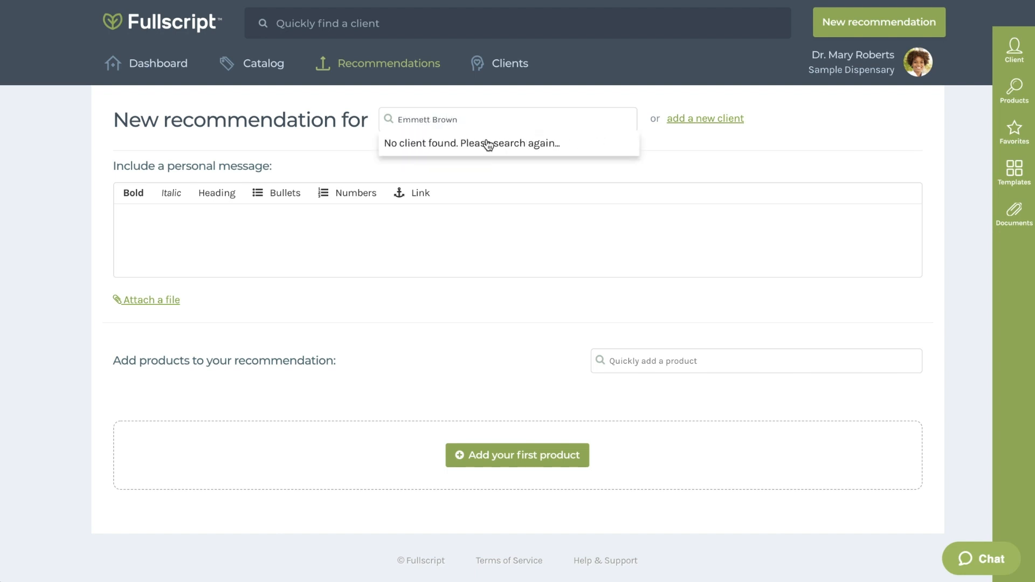
Step: Add a new client from the recommendation, entering their first name, last name, e-mail address and mobile number
{"action": "left_click", "coordinate": [696, 124]}
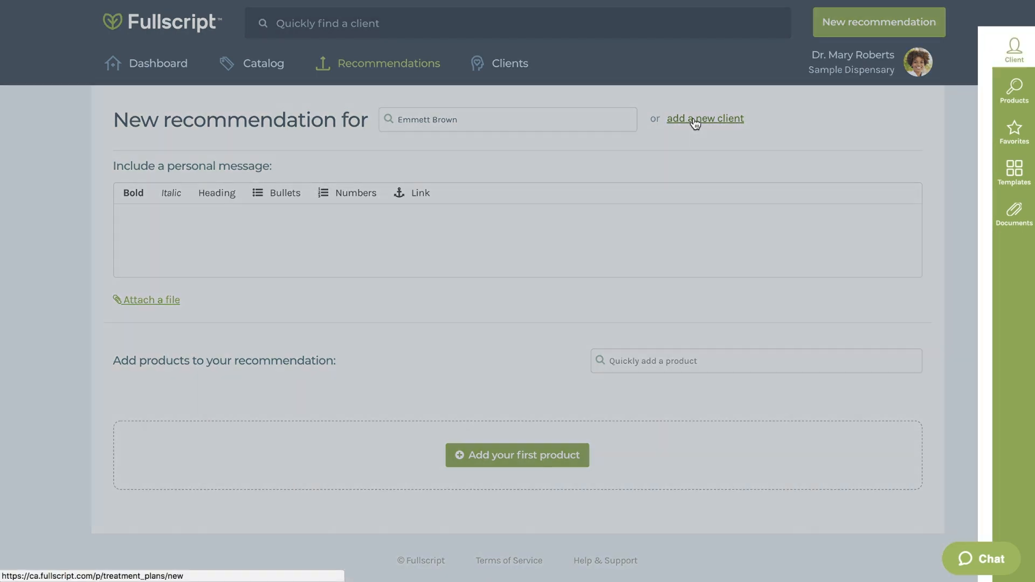
{"action": "type", "text": "Emmett"}
{"action": "key", "text": "Tab"}
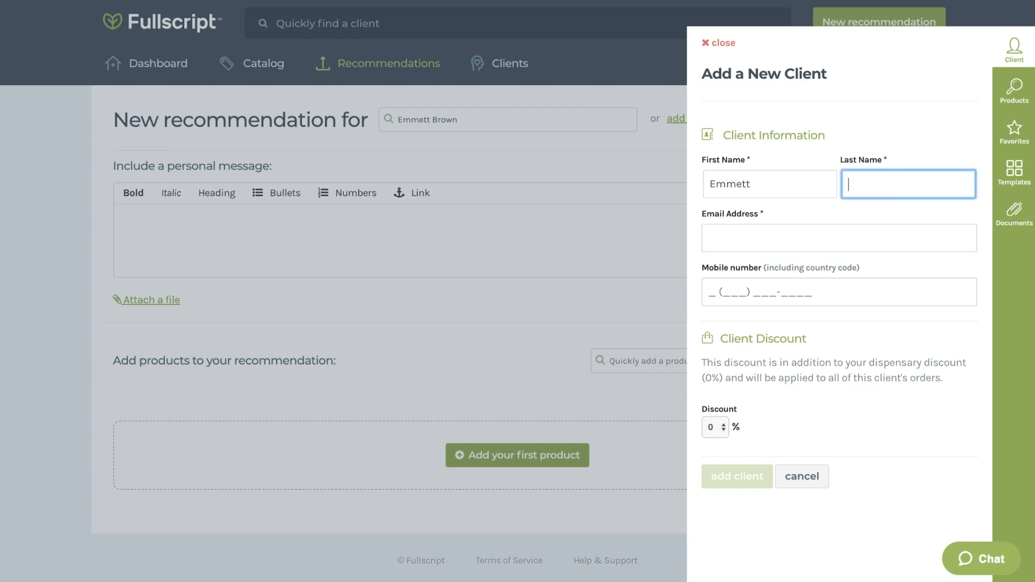
{"action": "type", "text": "Brown"}
{"action": "key", "text": "Tab"}
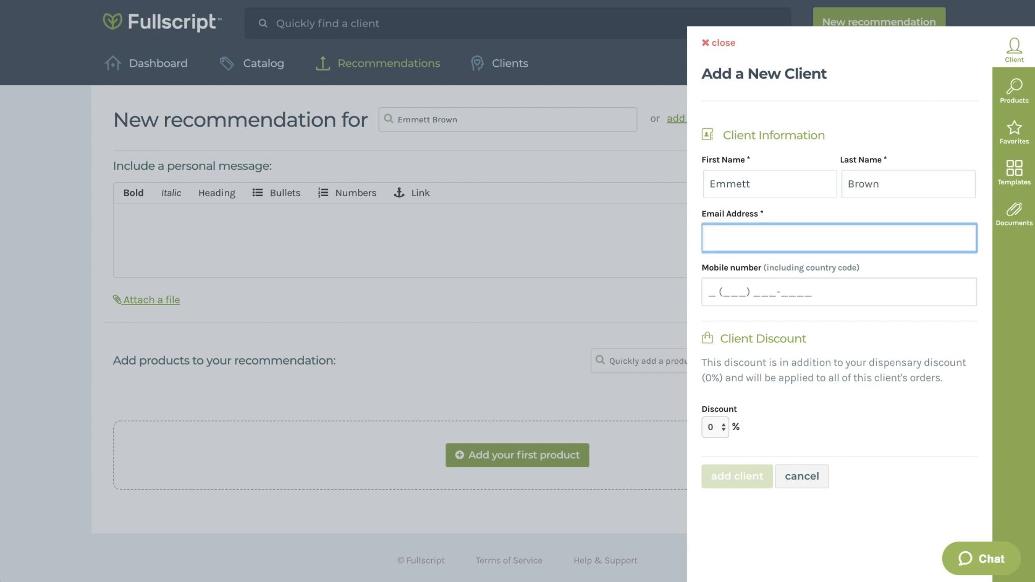
{"action": "type", "text": "e.brown"}
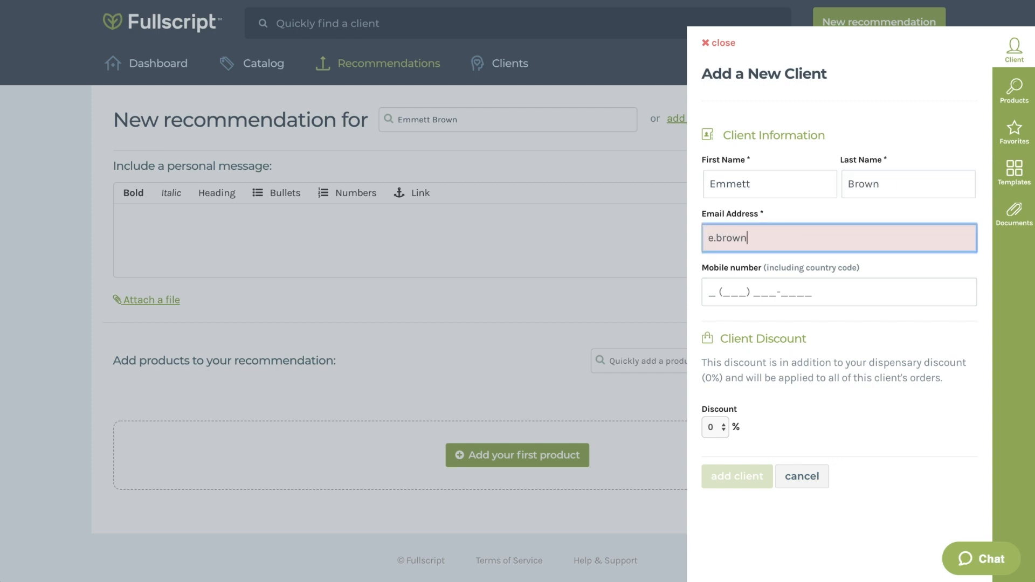
{"action": "type", "text": "@samplemail.c"}
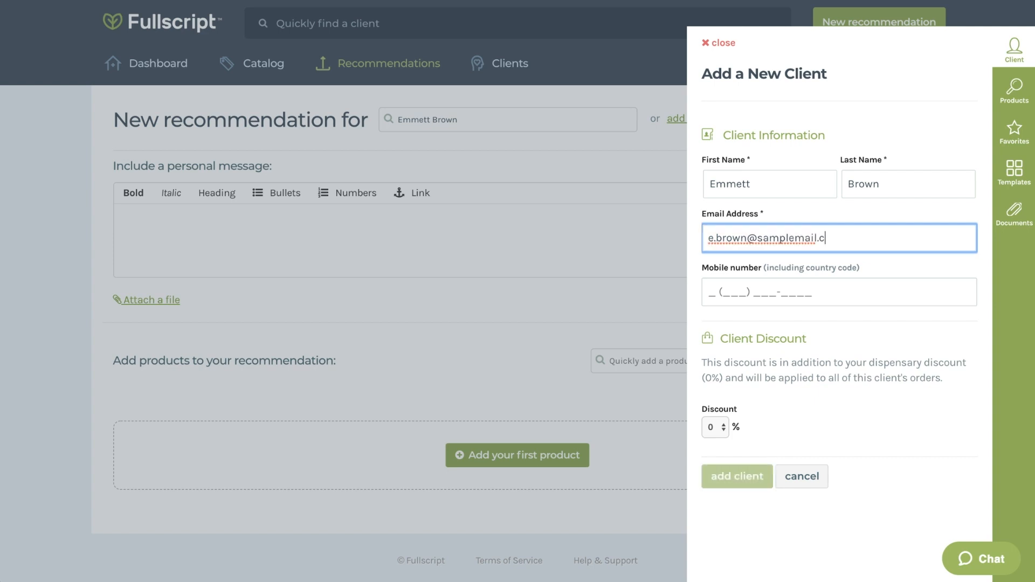
{"action": "type", "text": "om"}
{"action": "key", "text": "Tab"}
{"action": "type", "text": "1 (91"}
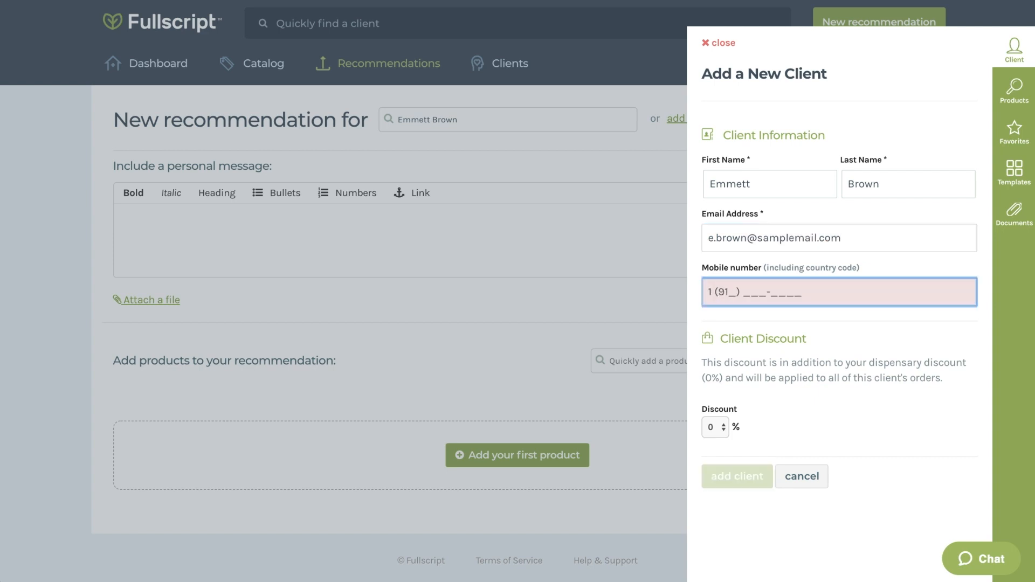
{"action": "type", "text": "6) 555-4383"}
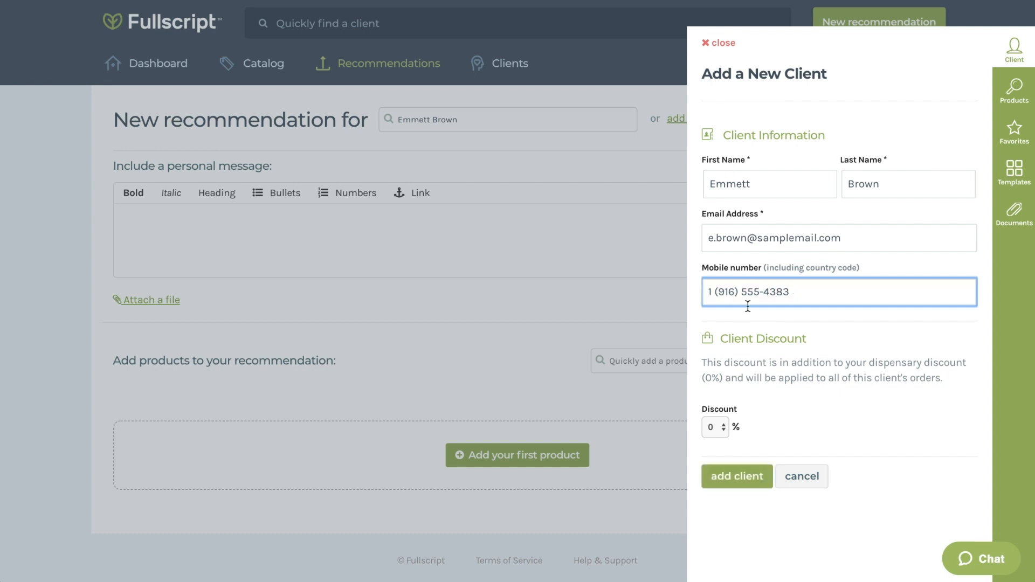
Step: Try choosing a client discount, then add the client and close the confirmation panel
{"action": "left_click", "coordinate": [782, 414]}
{"action": "left_click", "coordinate": [720, 427]}
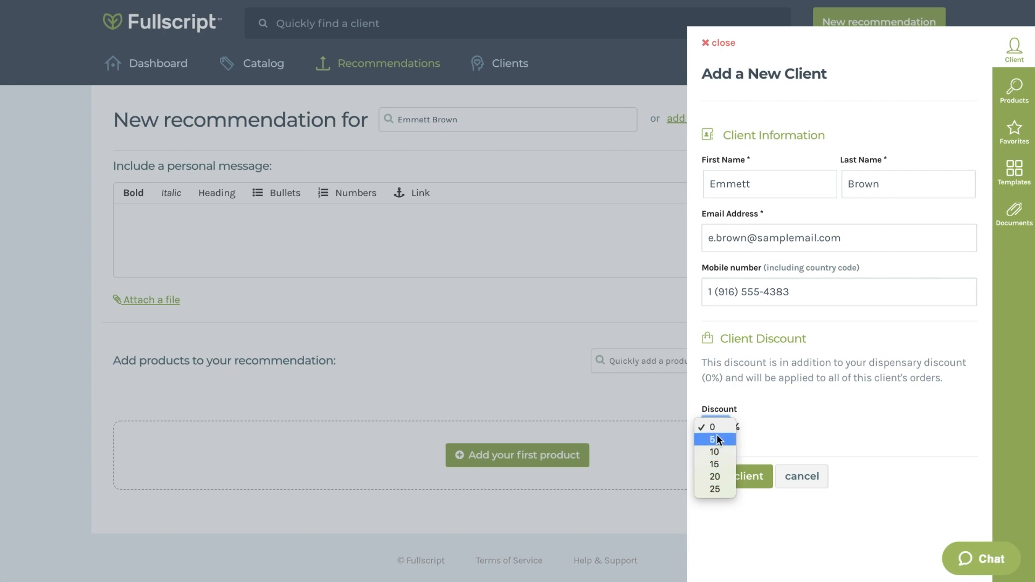
{"action": "left_click", "coordinate": [720, 488]}
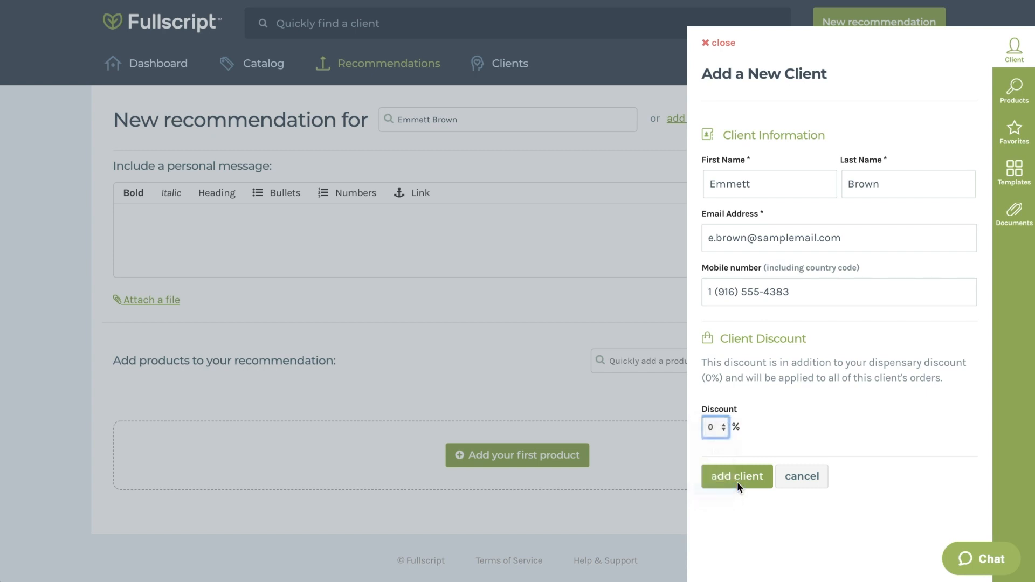
{"action": "left_click", "coordinate": [738, 477]}
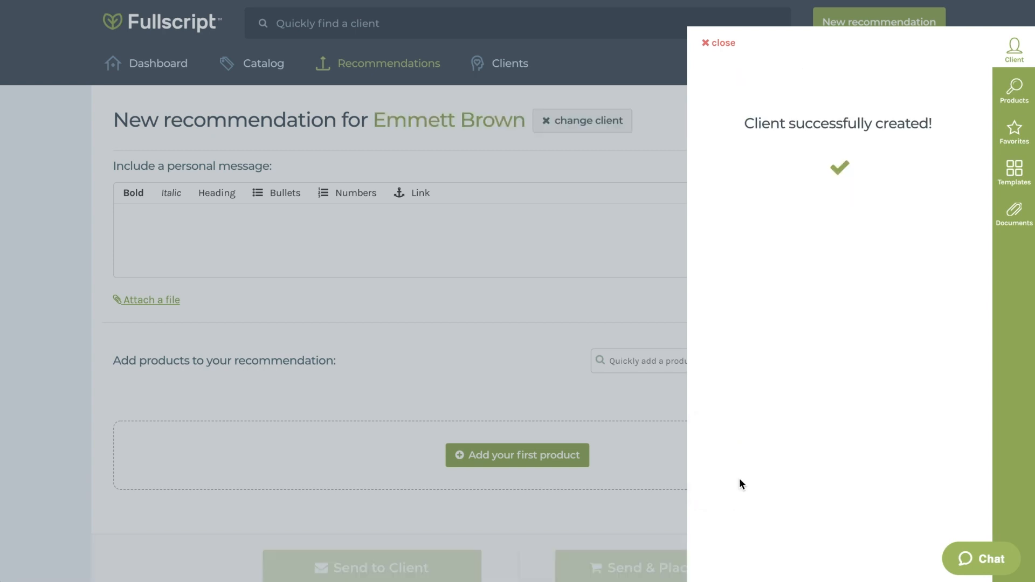
{"action": "left_click", "coordinate": [720, 42]}
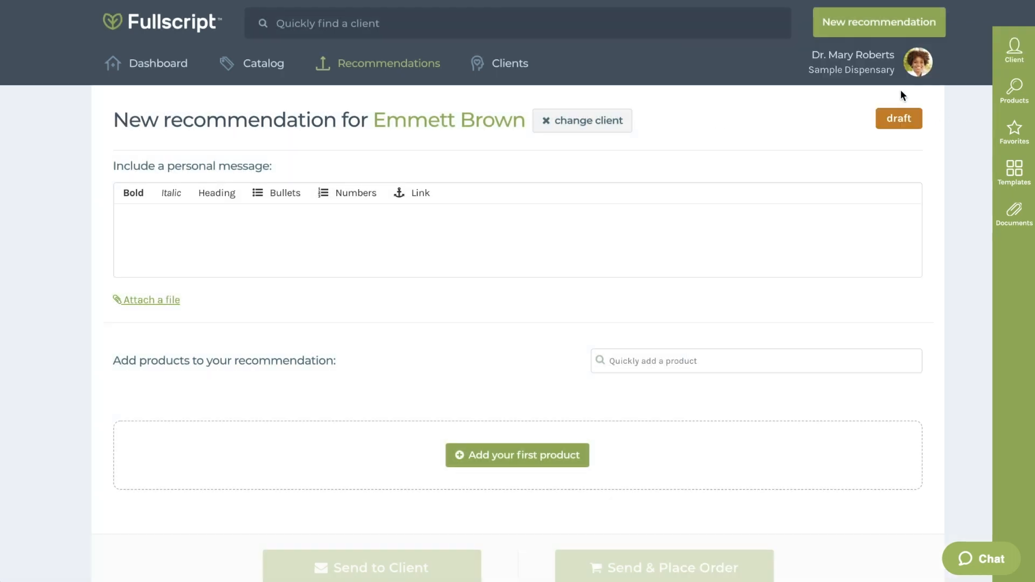
Step: Paste the personal message greeting the client and recapping the office visit
{"action": "mouse_move", "coordinate": [895, 72]}
{"action": "type", "text": "Hi :)  Here is where I will recap our in office visit,  The included recommendations will start you on your path to wellness.  Have a great day!"}
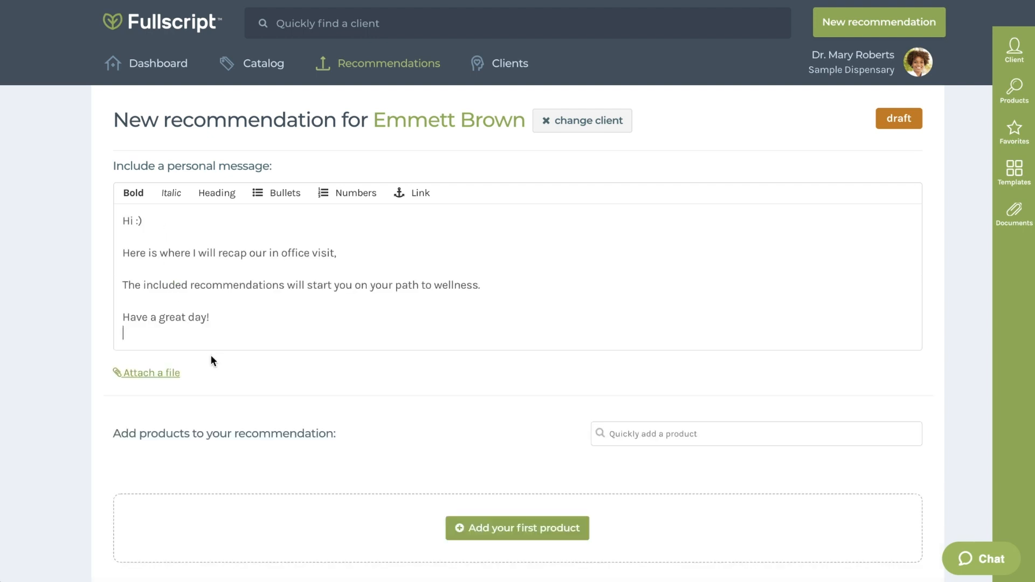
Step: Open the file attachment panel for the recommendation and close it
{"action": "left_click", "coordinate": [171, 376]}
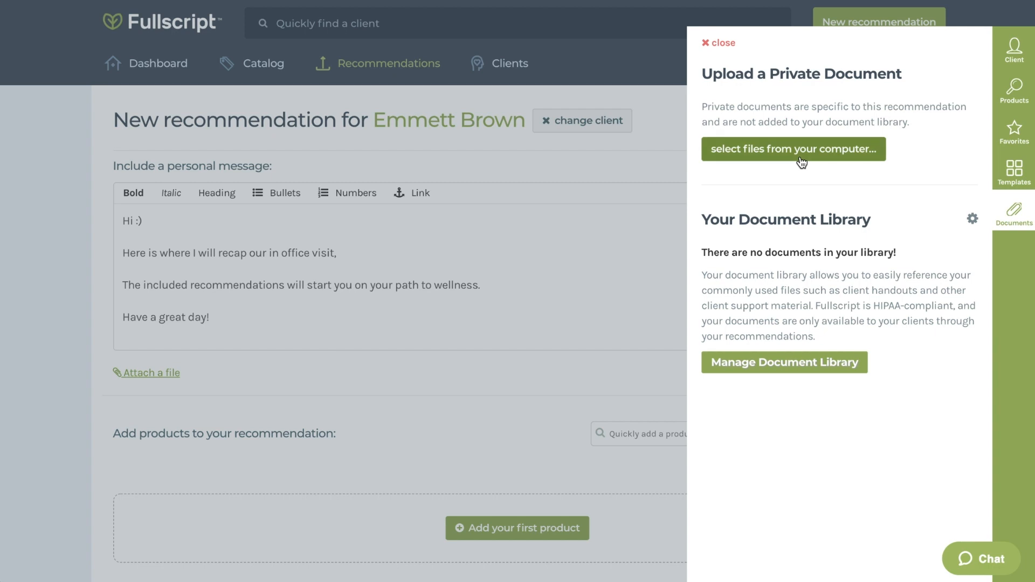
{"action": "left_click", "coordinate": [715, 44]}
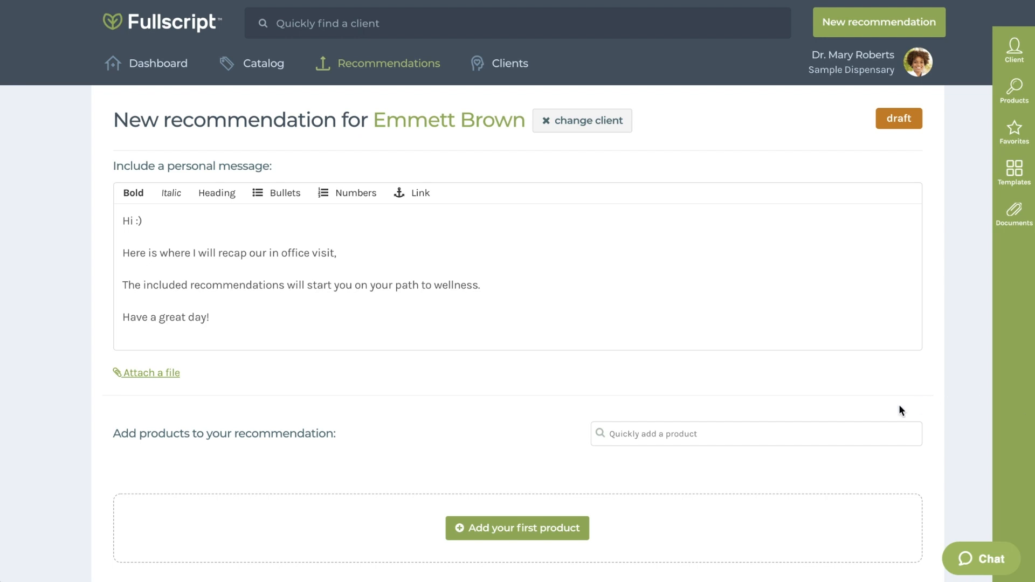
Step: Browse the product panel's brand list and the Favorites categories for the recommendation
{"action": "left_click", "coordinate": [549, 530]}
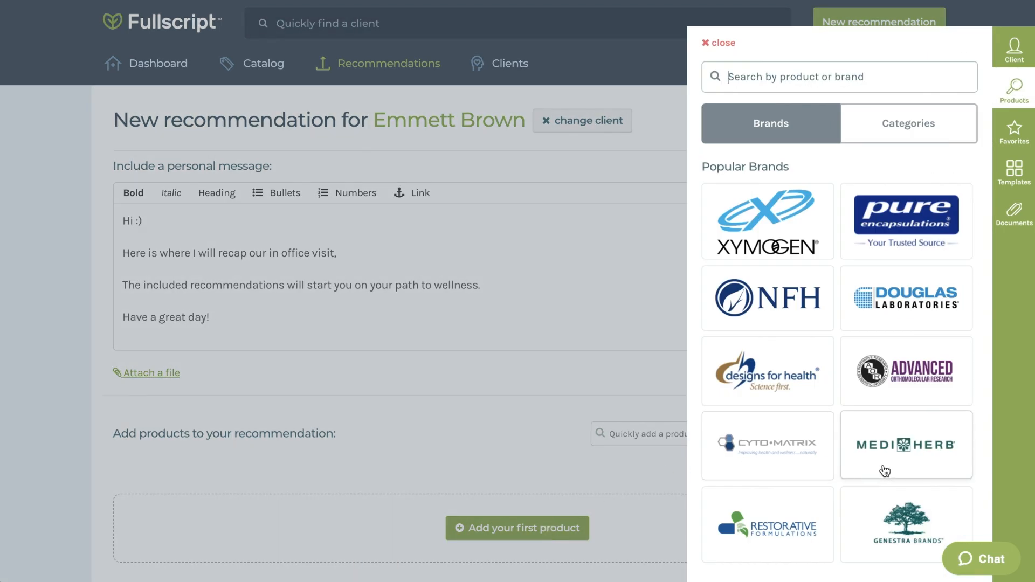
{"action": "scroll", "coordinate": [885, 471], "scroll_direction": "down", "scroll_amount": 7}
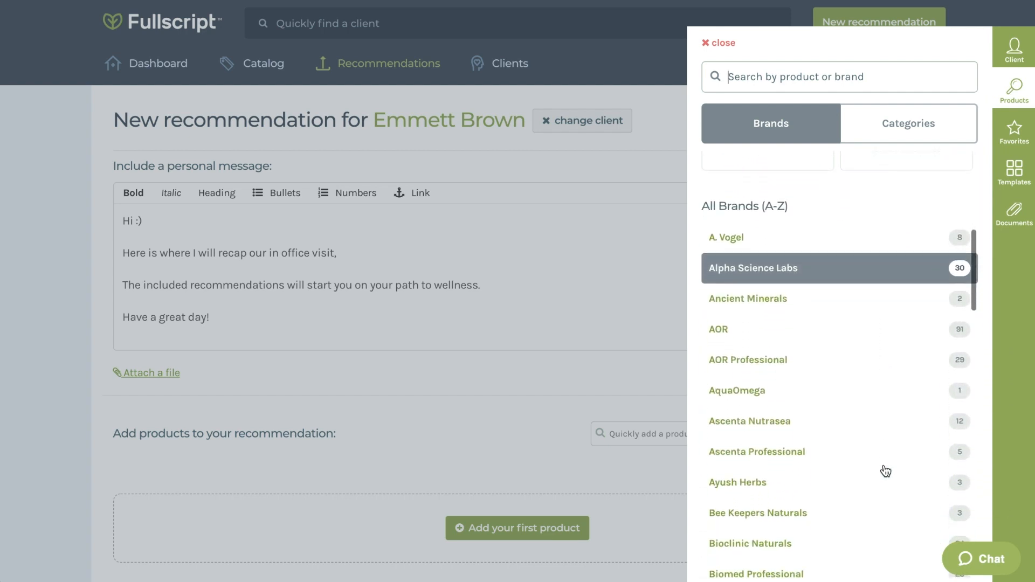
{"action": "scroll", "coordinate": [885, 471], "scroll_direction": "up", "scroll_amount": 7}
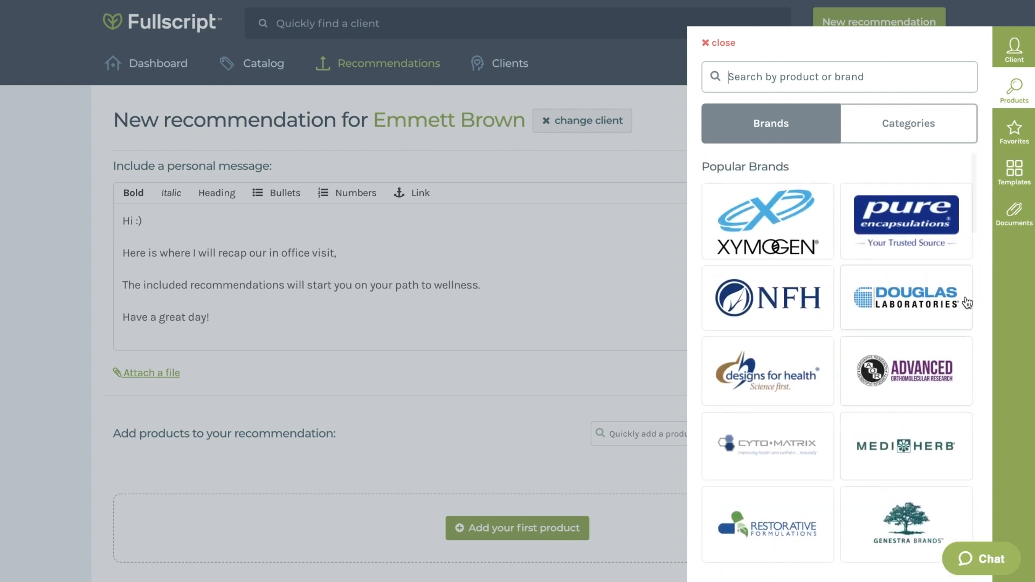
{"action": "left_click", "coordinate": [1002, 141]}
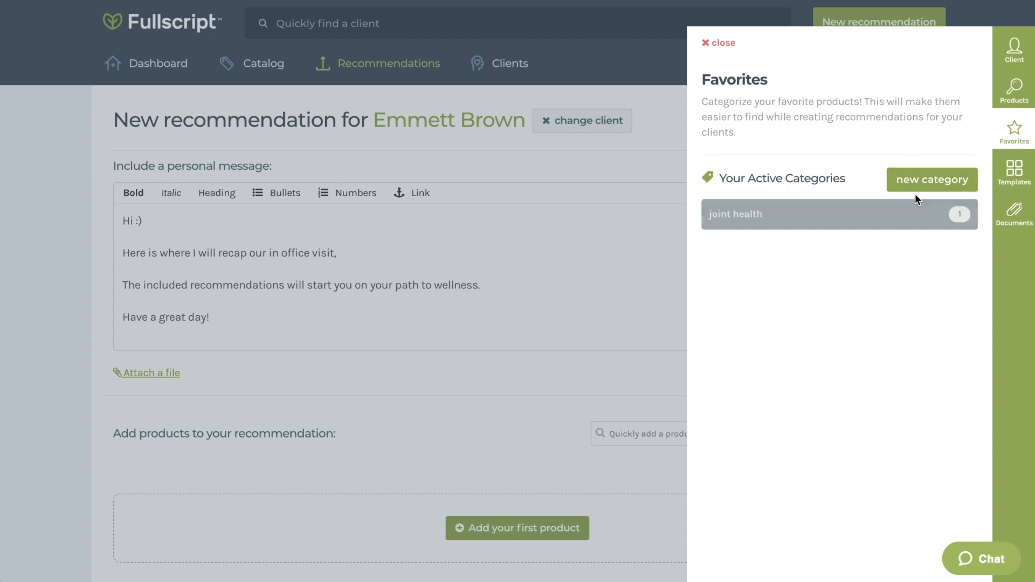
{"action": "left_click", "coordinate": [1014, 89]}
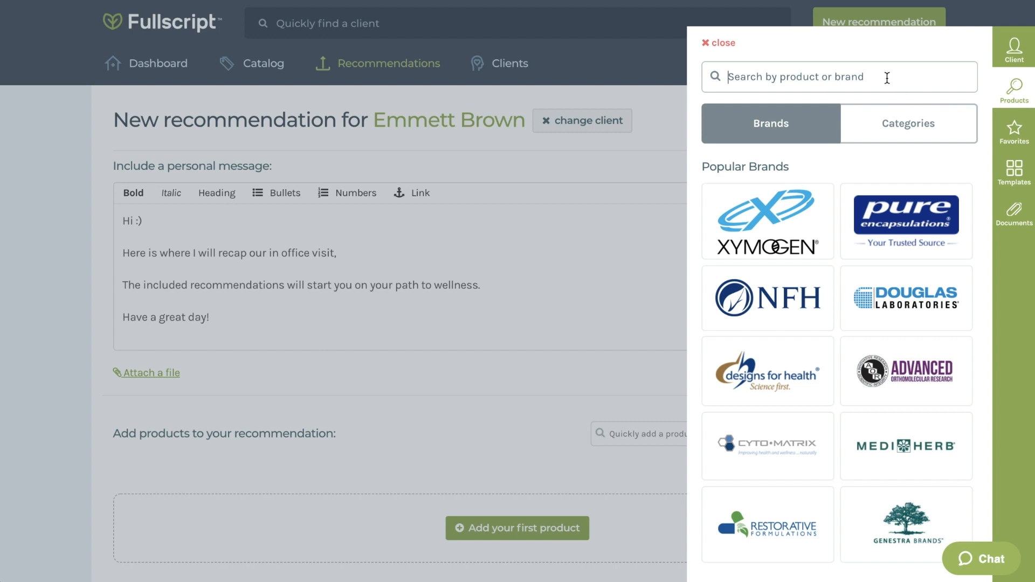
Step: Search the Probiotics category and add HMF Forte by Genestra to the recommendation
{"action": "type", "text": "Probiotic"}
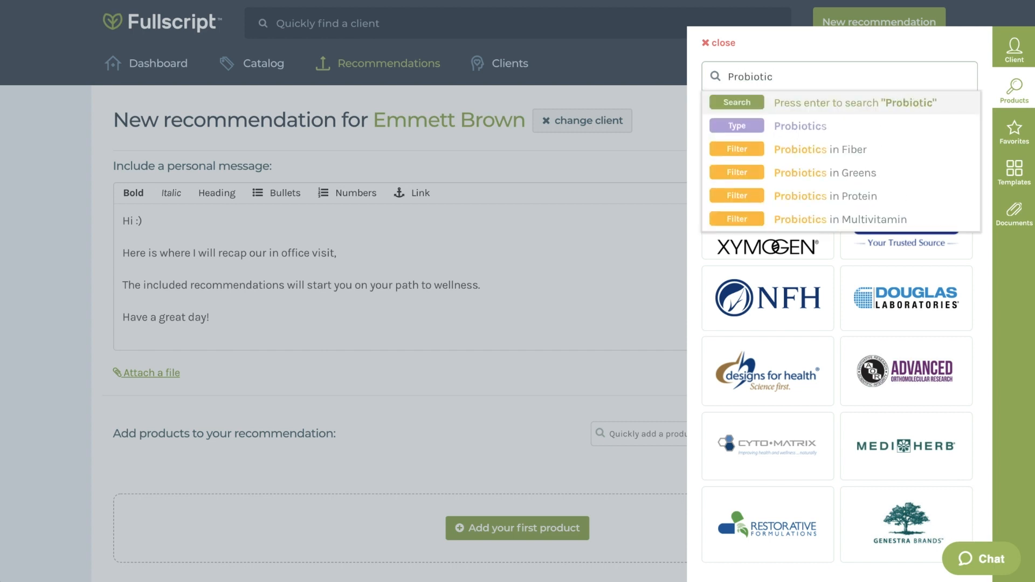
{"action": "type", "text": "s"}
{"action": "left_click", "coordinate": [849, 128]}
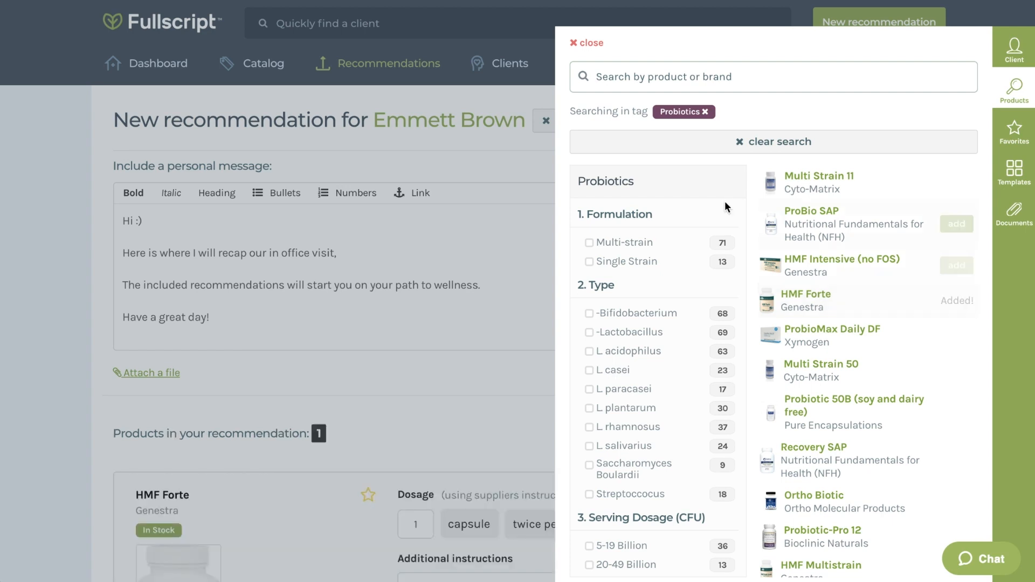
{"action": "left_click", "coordinate": [592, 43]}
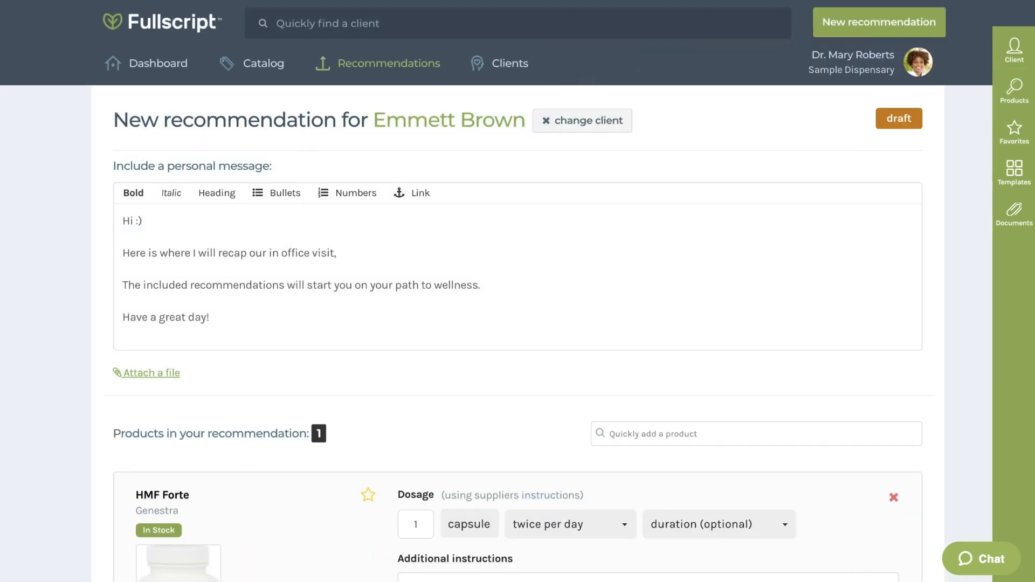
Step: Set HMF Forte's container to 60 capsules and 4 units, and its duration to for 3 weeks
{"action": "scroll", "coordinate": [959, 422], "scroll_direction": "down", "scroll_amount": 6}
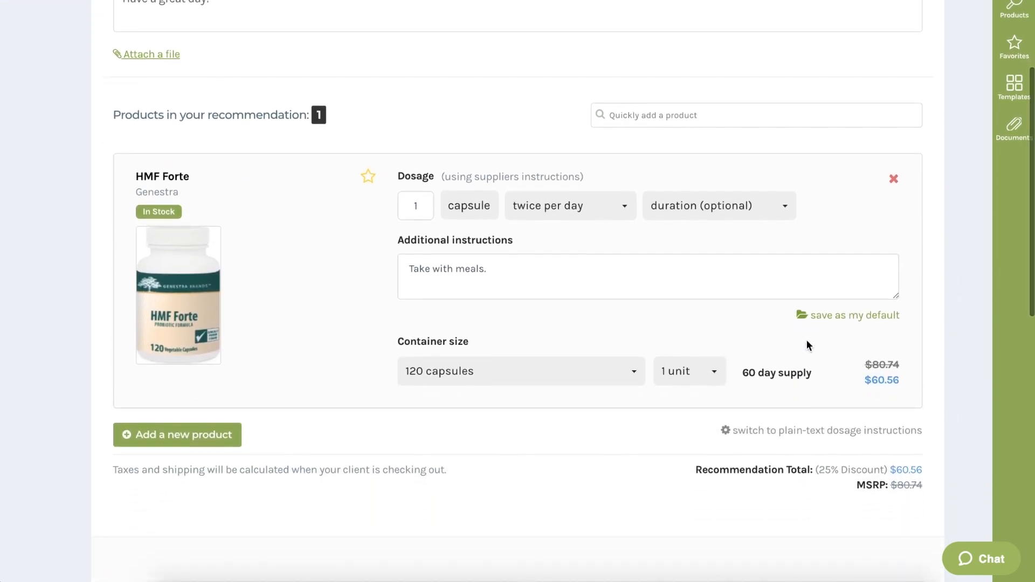
{"action": "left_click", "coordinate": [608, 217]}
{"action": "left_click", "coordinate": [732, 213]}
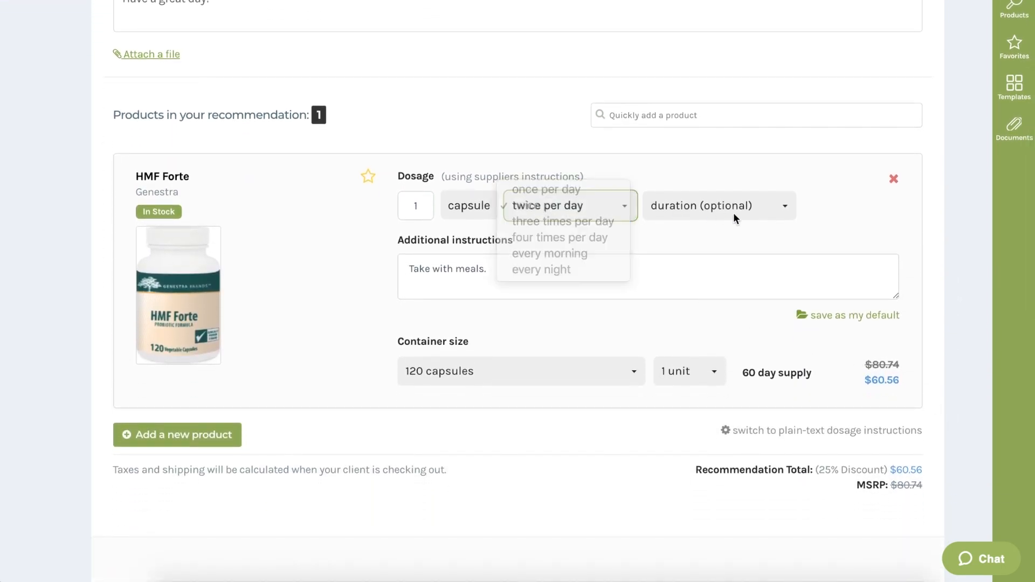
{"action": "left_click", "coordinate": [566, 365]}
{"action": "left_click", "coordinate": [564, 386]}
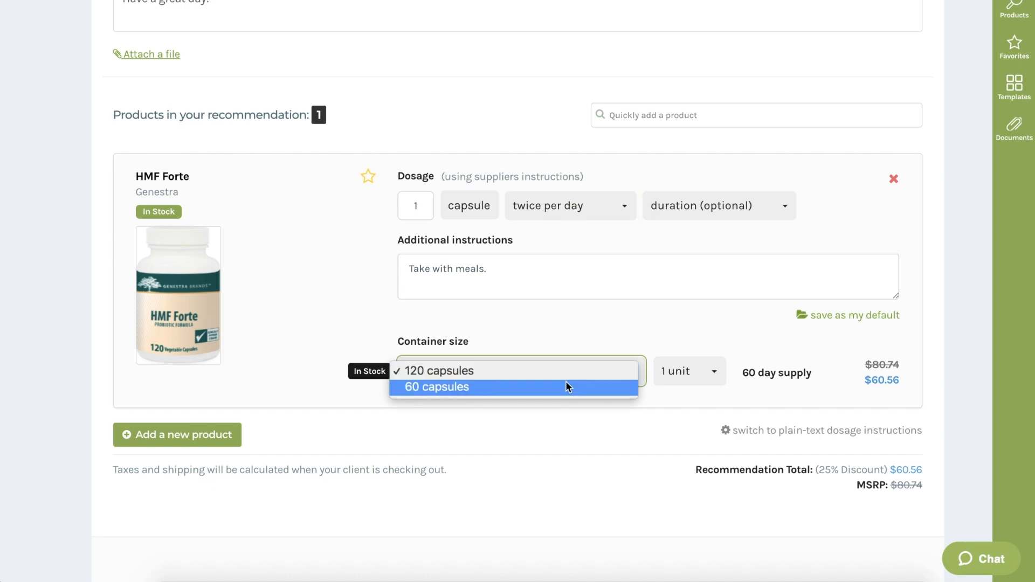
{"action": "left_click", "coordinate": [690, 371]}
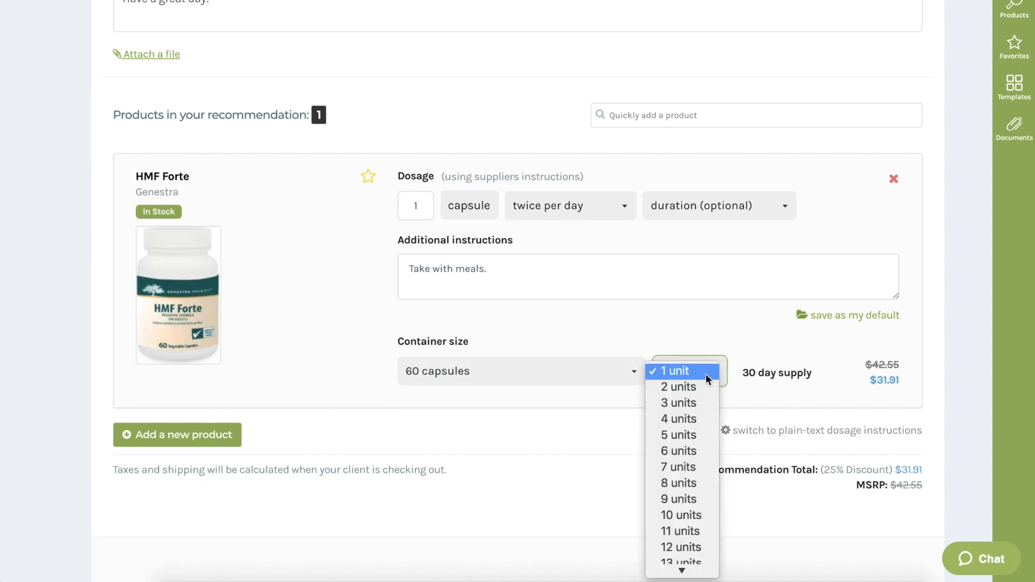
{"action": "left_click", "coordinate": [698, 424]}
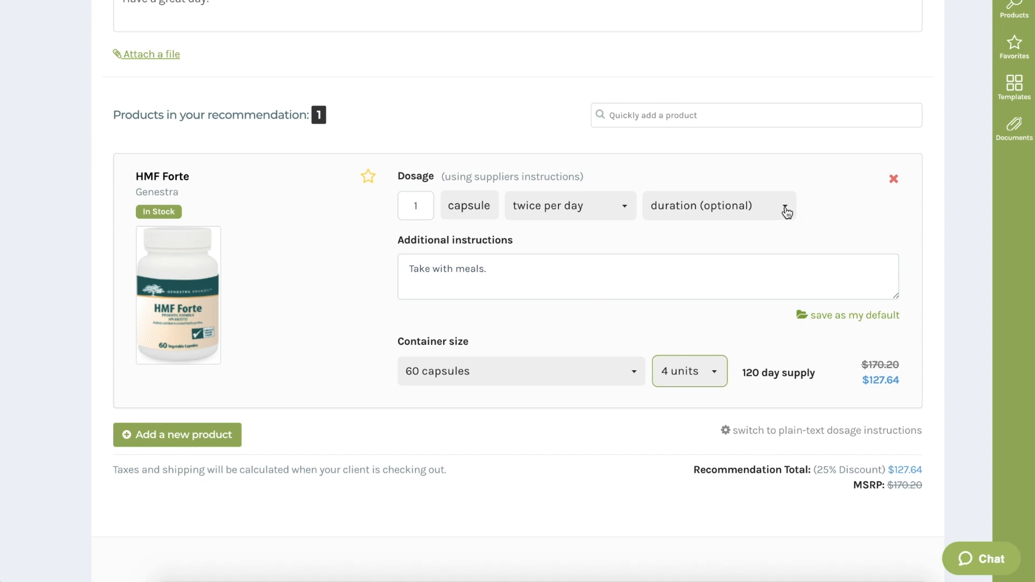
{"action": "left_click", "coordinate": [769, 203]}
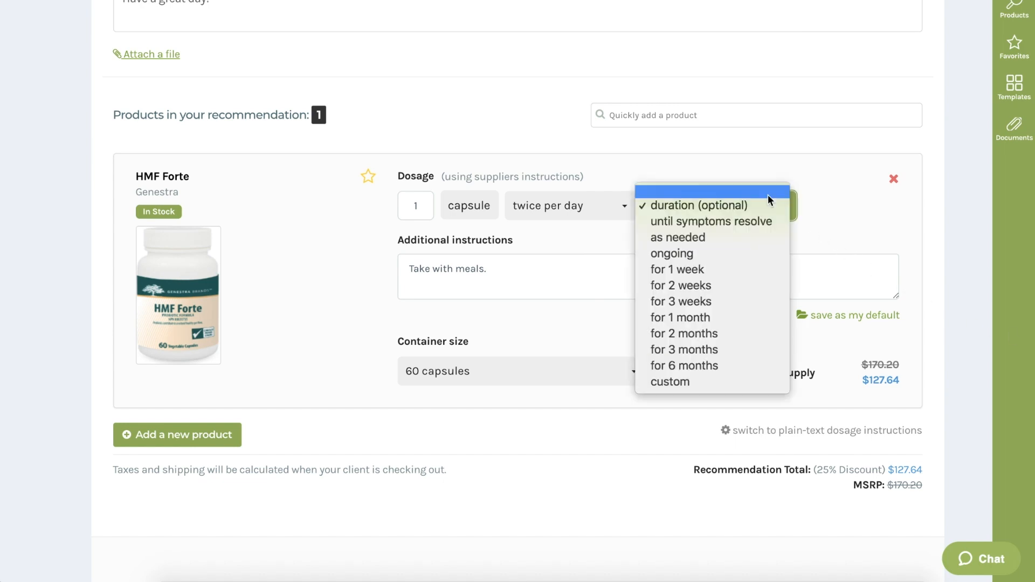
{"action": "left_click", "coordinate": [758, 297]}
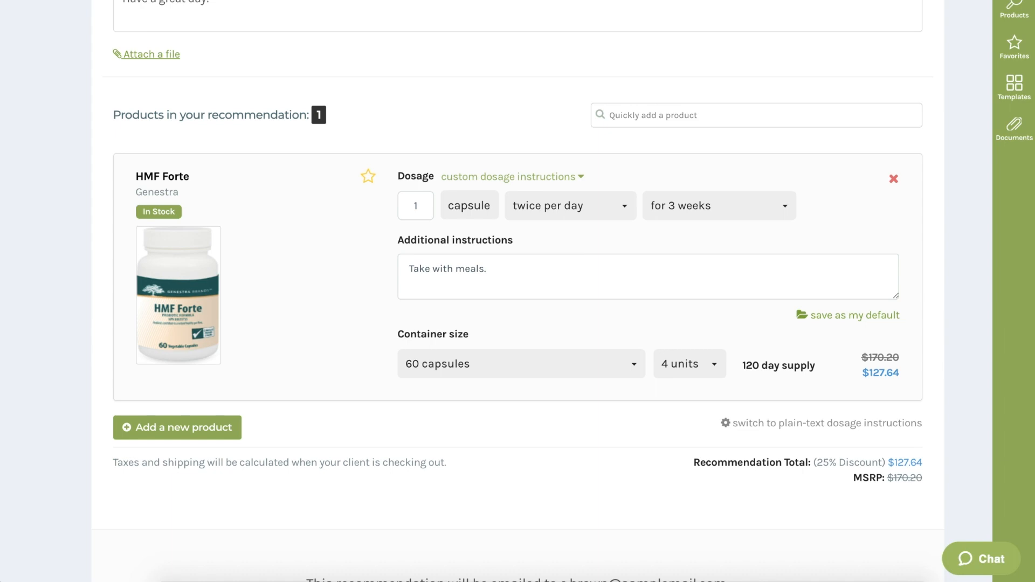
Step: Open the Templates panel and examine the new template form before closing the panel
{"action": "scroll", "coordinate": [954, 417], "scroll_direction": "up", "scroll_amount": 5}
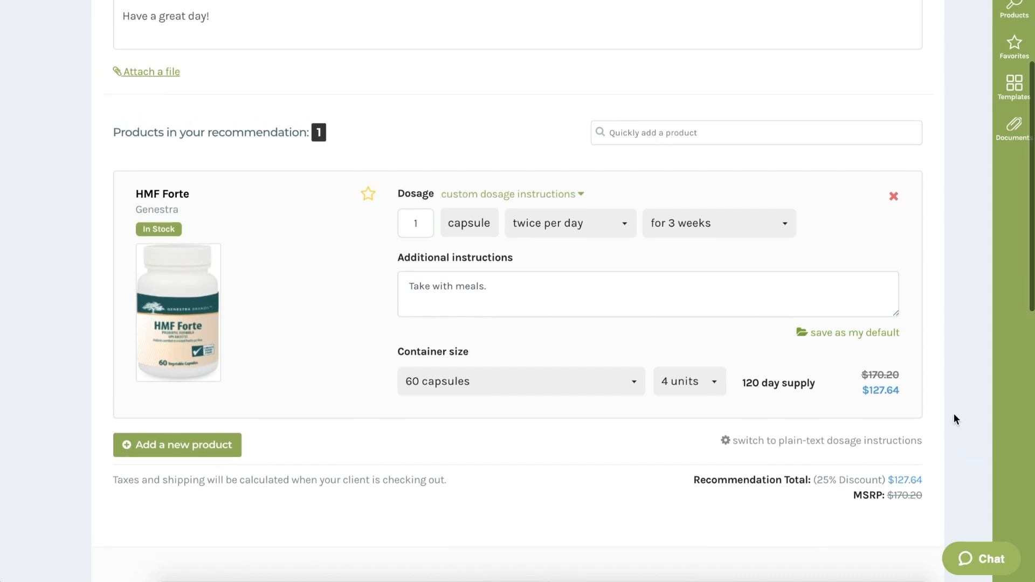
{"action": "scroll", "coordinate": [954, 414], "scroll_direction": "up", "scroll_amount": 1}
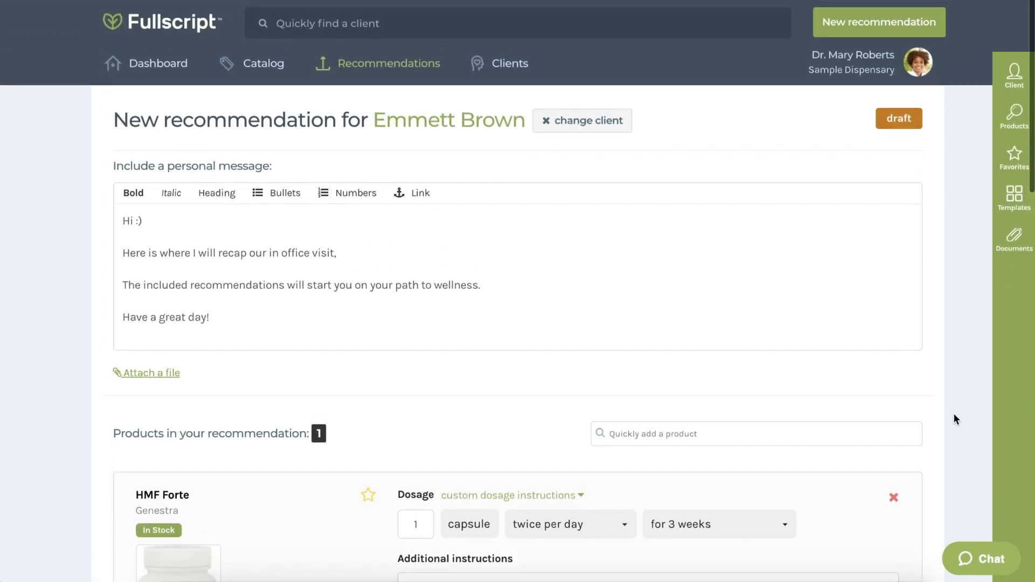
{"action": "left_click", "coordinate": [1026, 208]}
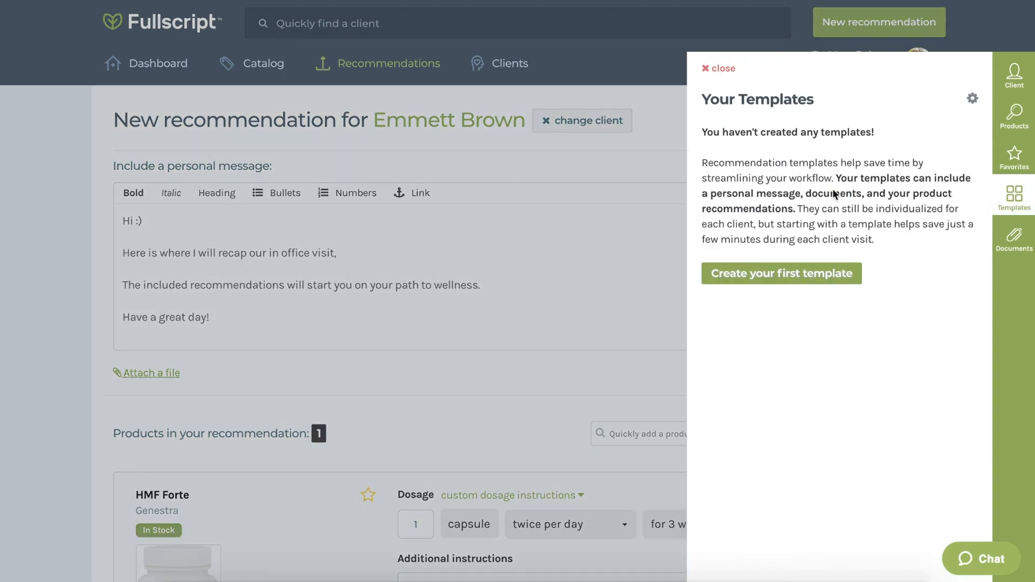
{"action": "left_click", "coordinate": [802, 274]}
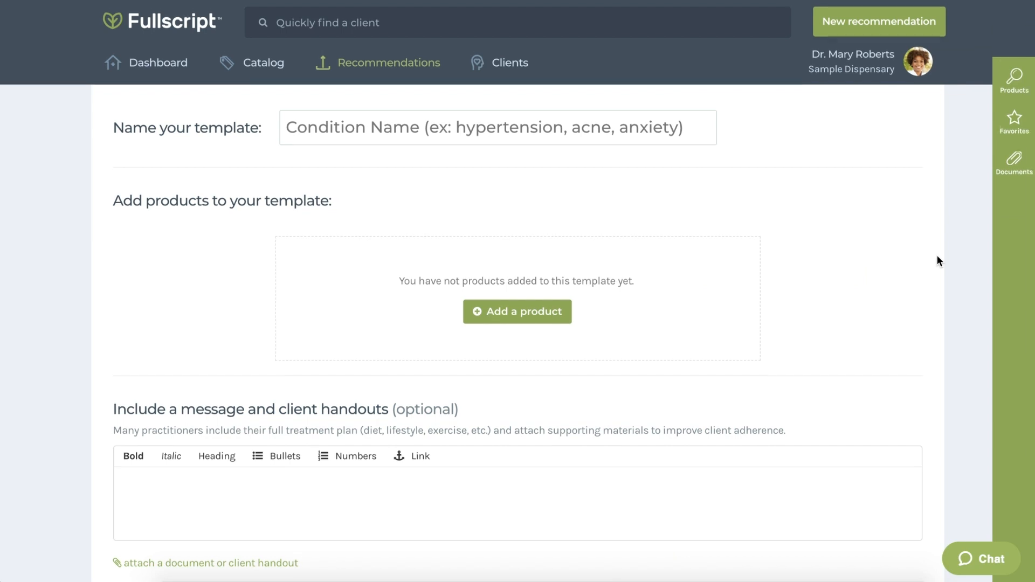
{"action": "scroll", "coordinate": [936, 254], "scroll_direction": "down", "scroll_amount": 2}
{"action": "scroll", "coordinate": [937, 254], "scroll_direction": "down", "scroll_amount": 2}
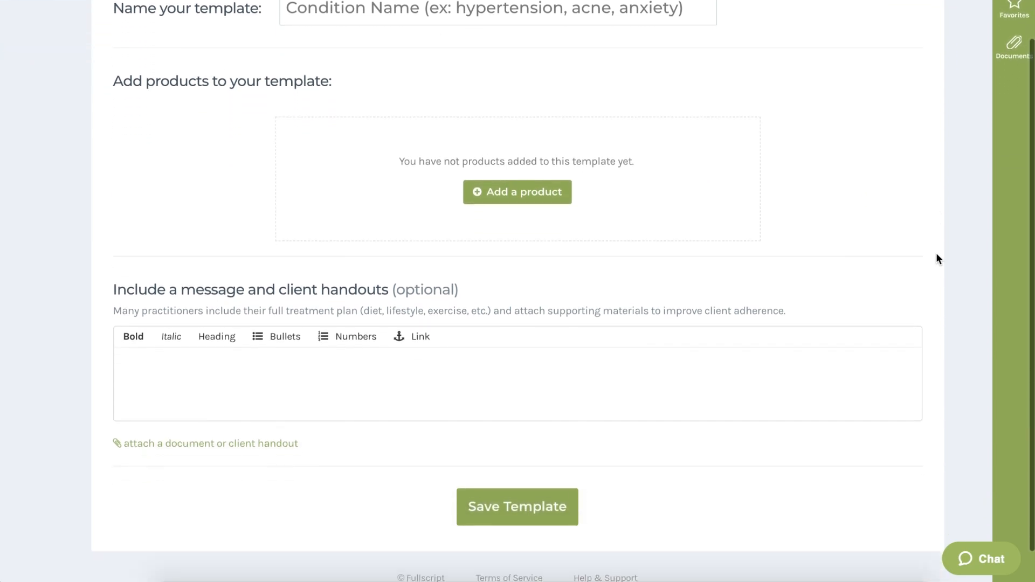
{"action": "scroll", "coordinate": [936, 254], "scroll_direction": "up", "scroll_amount": 2}
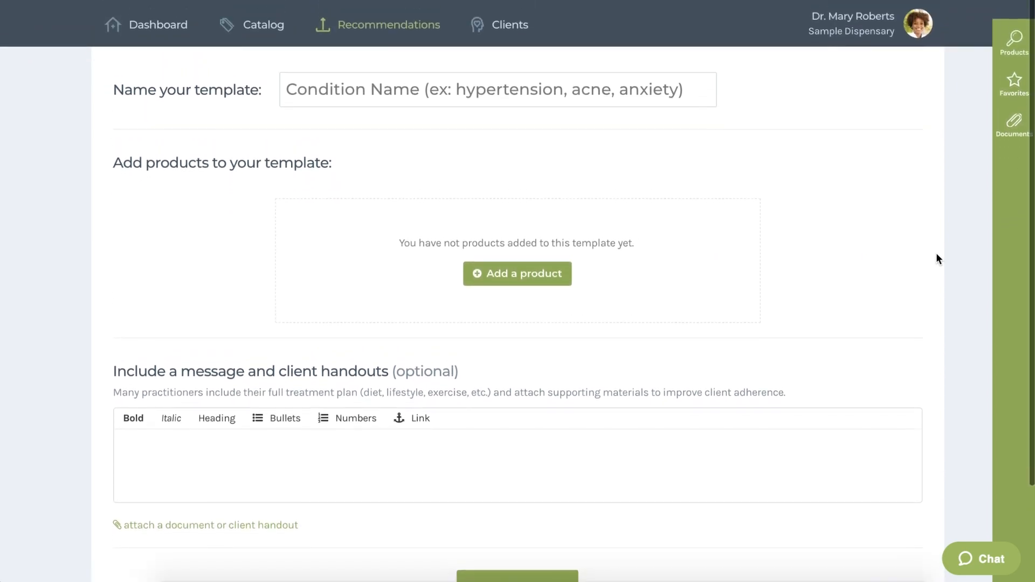
{"action": "scroll", "coordinate": [936, 257], "scroll_direction": "up", "scroll_amount": 1}
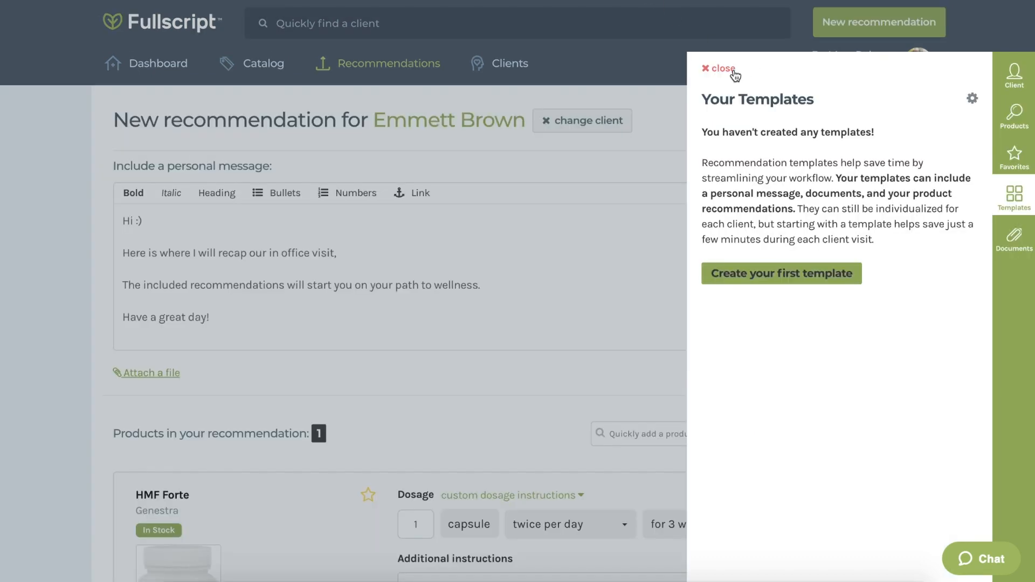
{"action": "left_click", "coordinate": [735, 76]}
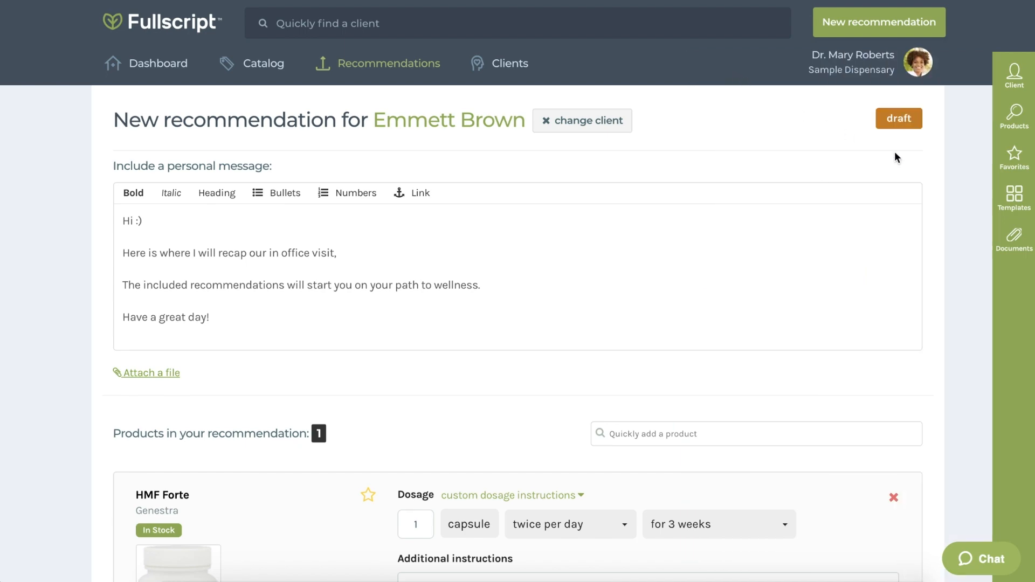
Step: Review the recommendation's e-mail and text-message delivery options and sending choices
{"action": "scroll", "coordinate": [956, 172], "scroll_direction": "down", "scroll_amount": 5}
{"action": "scroll", "coordinate": [955, 173], "scroll_direction": "down", "scroll_amount": 10}
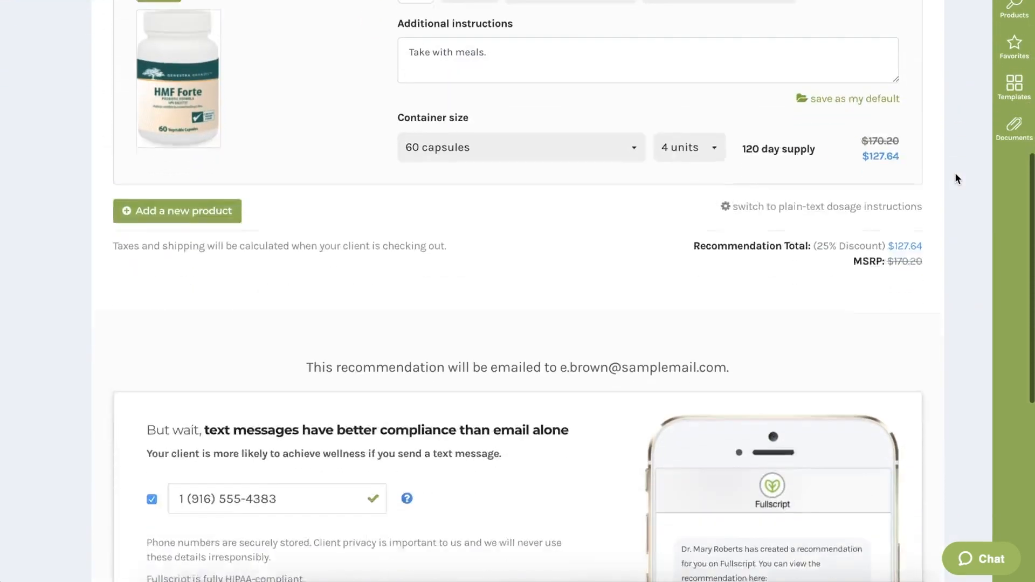
{"action": "scroll", "coordinate": [956, 173], "scroll_direction": "down", "scroll_amount": 1}
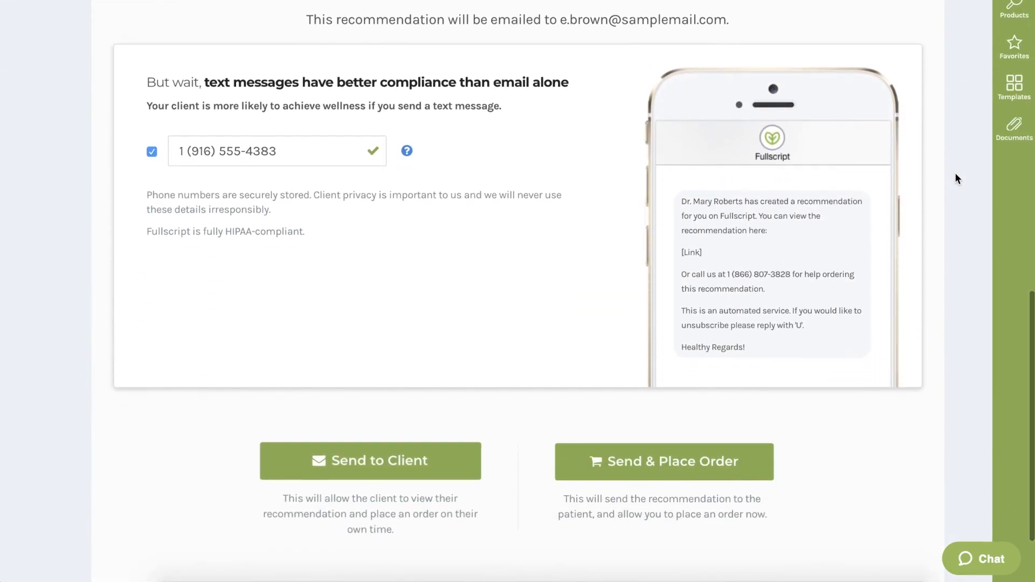